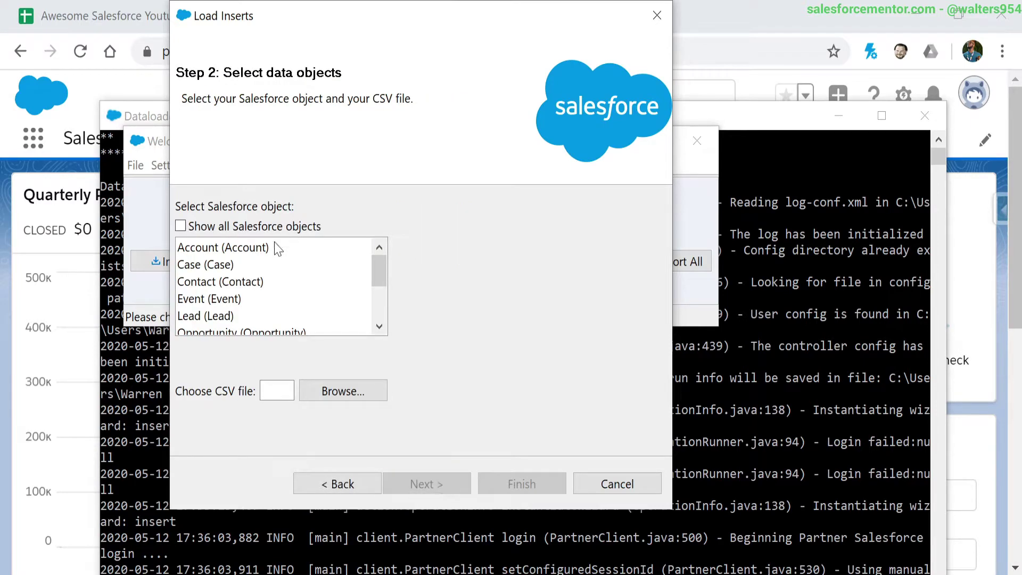
# - Choose Account as the insert object and load the Awesome Salesforce Youtubers CSV (4 records) from Downloads
pyautogui.click(277, 248)
pyautogui.click(330, 399)
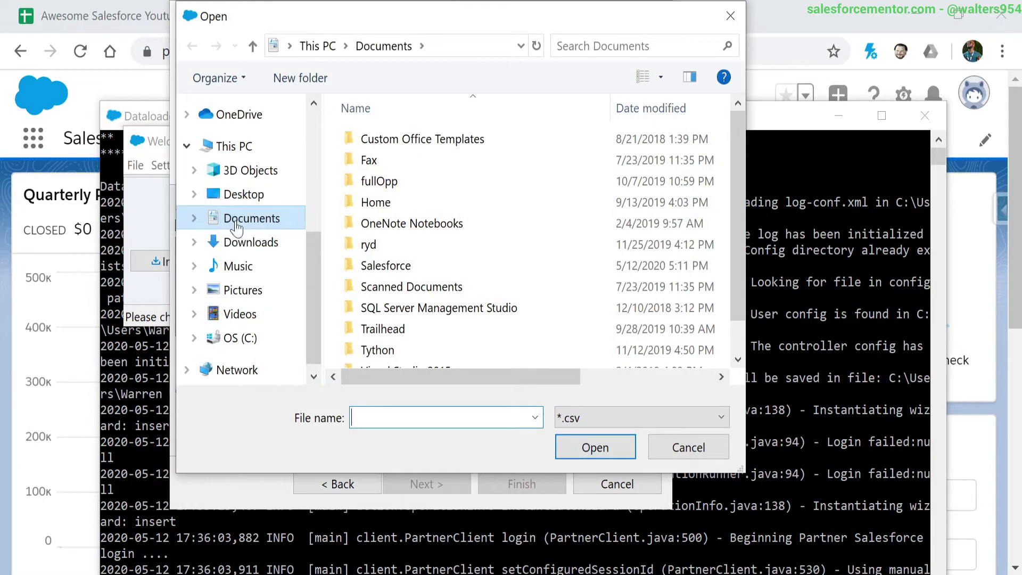
pyautogui.click(247, 242)
pyautogui.click(478, 176)
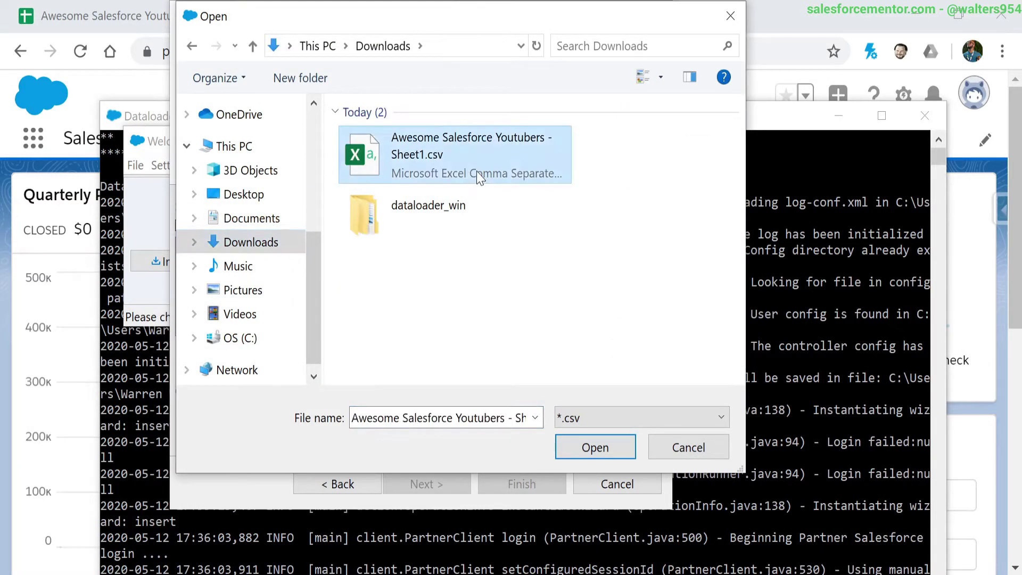
pyautogui.click(596, 448)
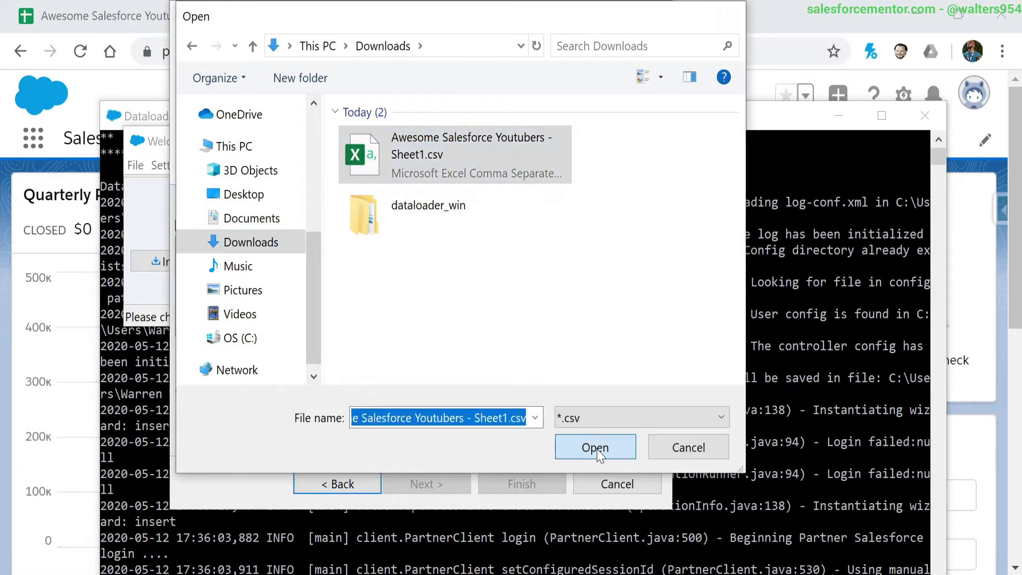
pyautogui.click(426, 482)
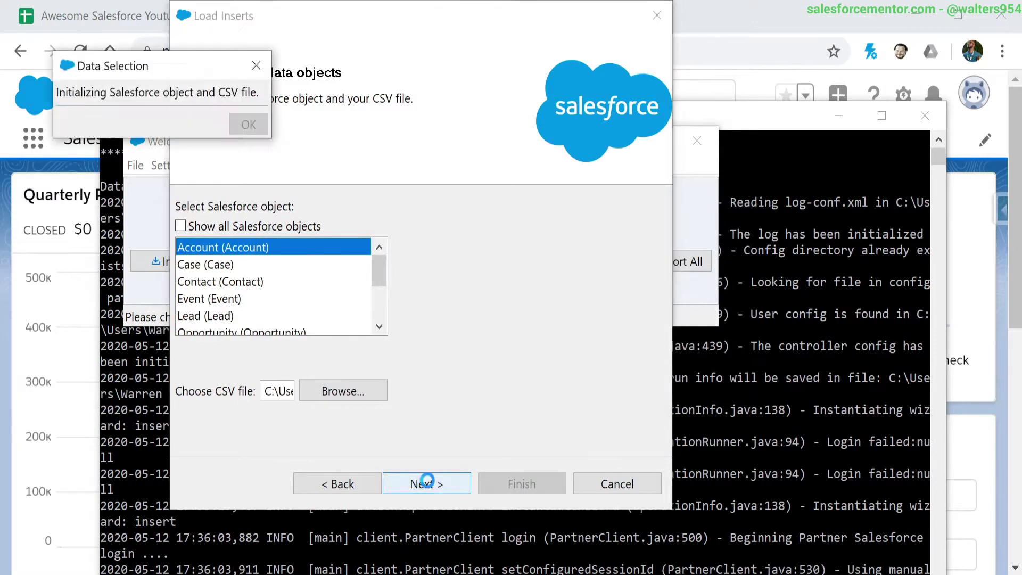
# - Auto-match the fields so the CSV's Account Name column maps to Name
pyautogui.click(248, 141)
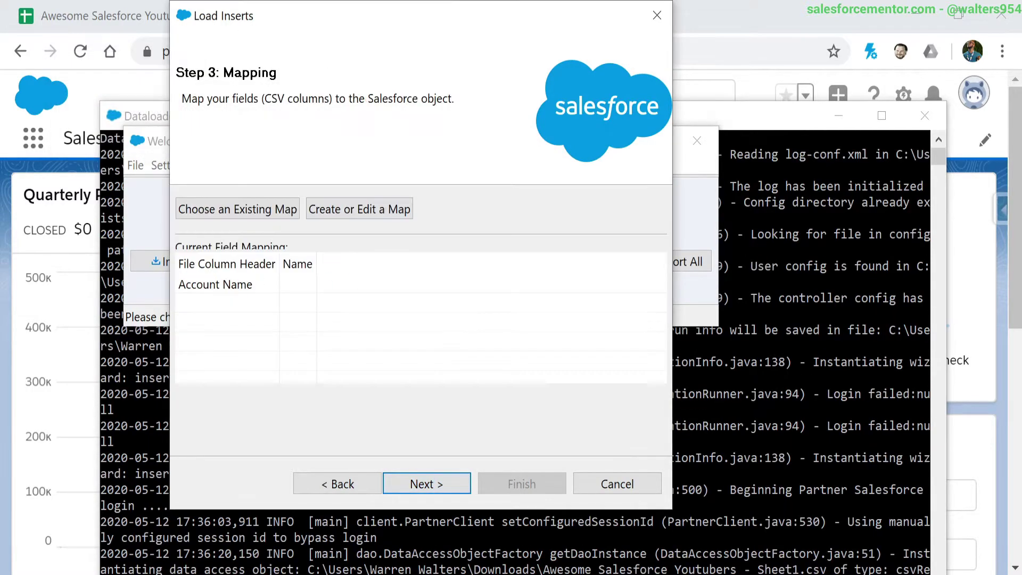
pyautogui.click(346, 211)
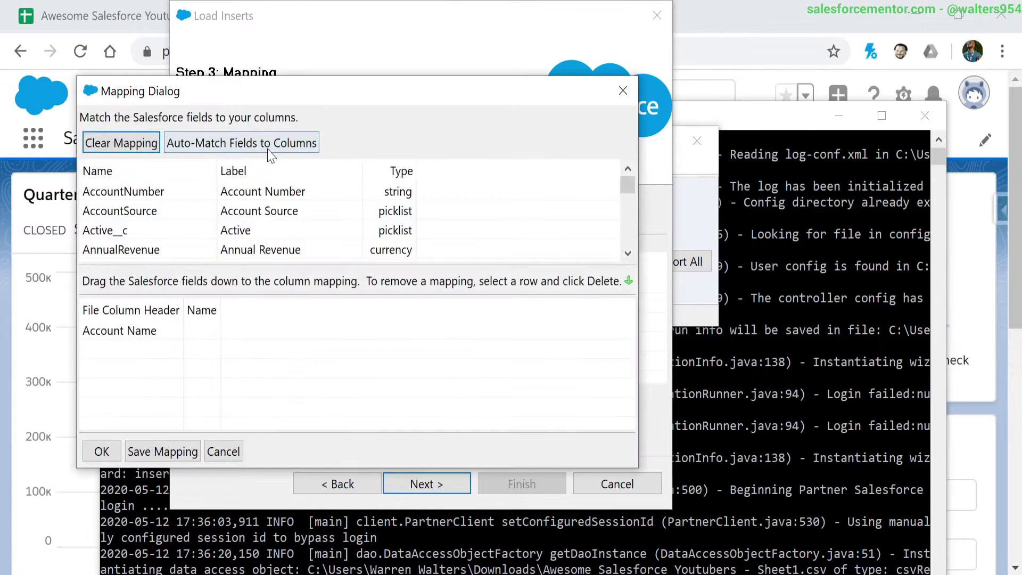
pyautogui.click(269, 151)
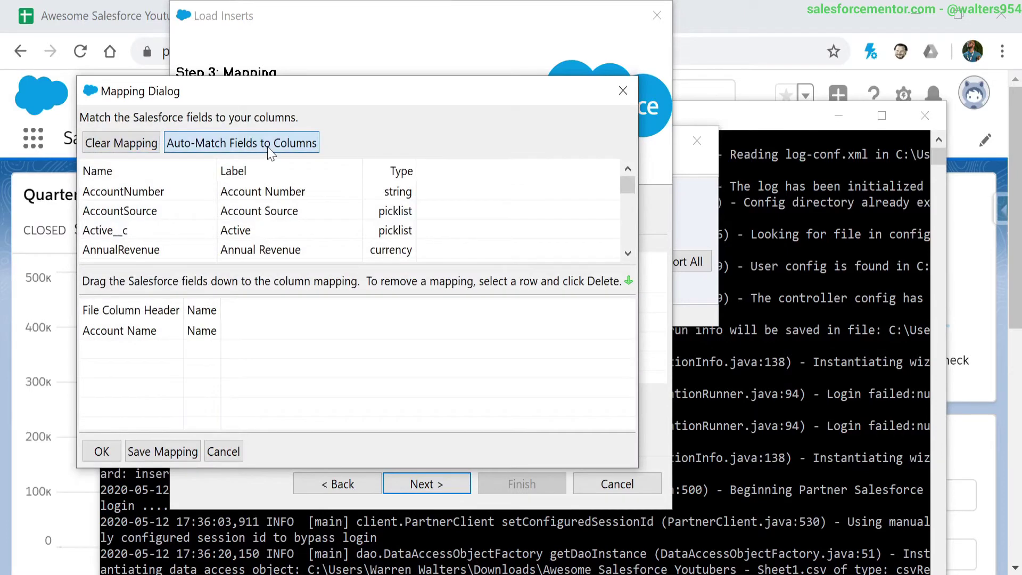
pyautogui.click(96, 452)
# - Advance to the final step, attempt the insert, and dismiss the missing-directory error
pyautogui.click(453, 483)
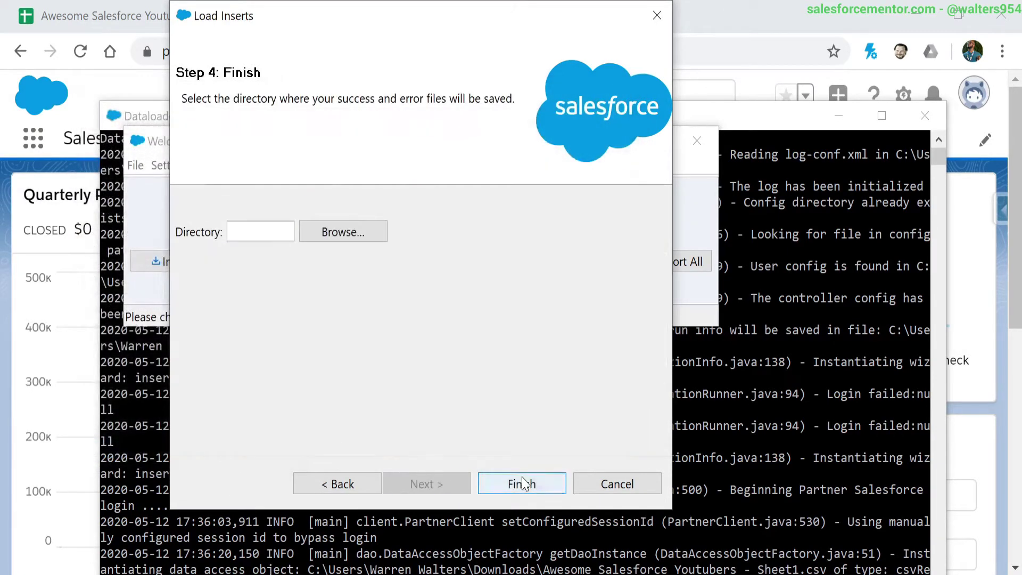
pyautogui.click(564, 487)
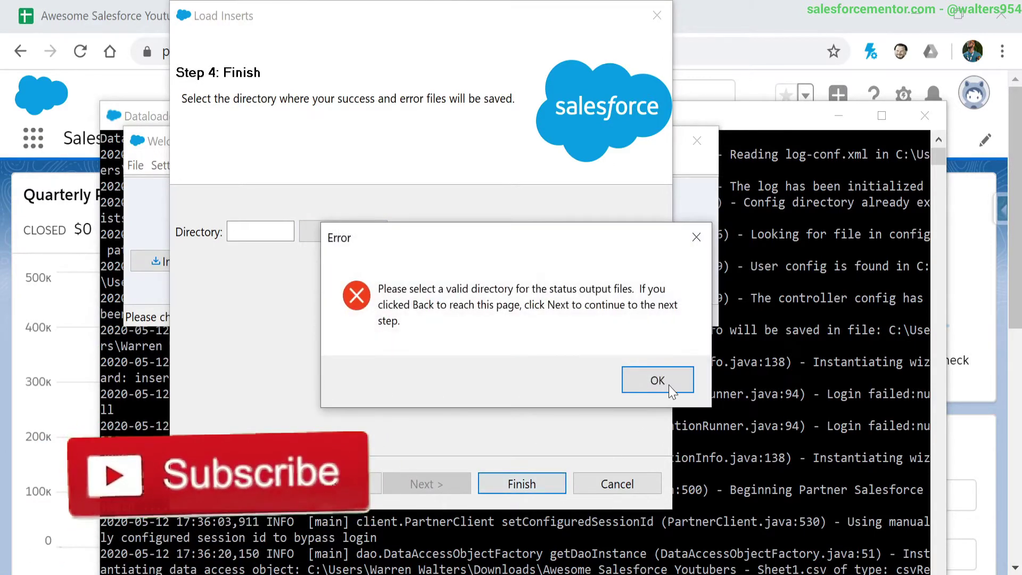
pyautogui.click(656, 378)
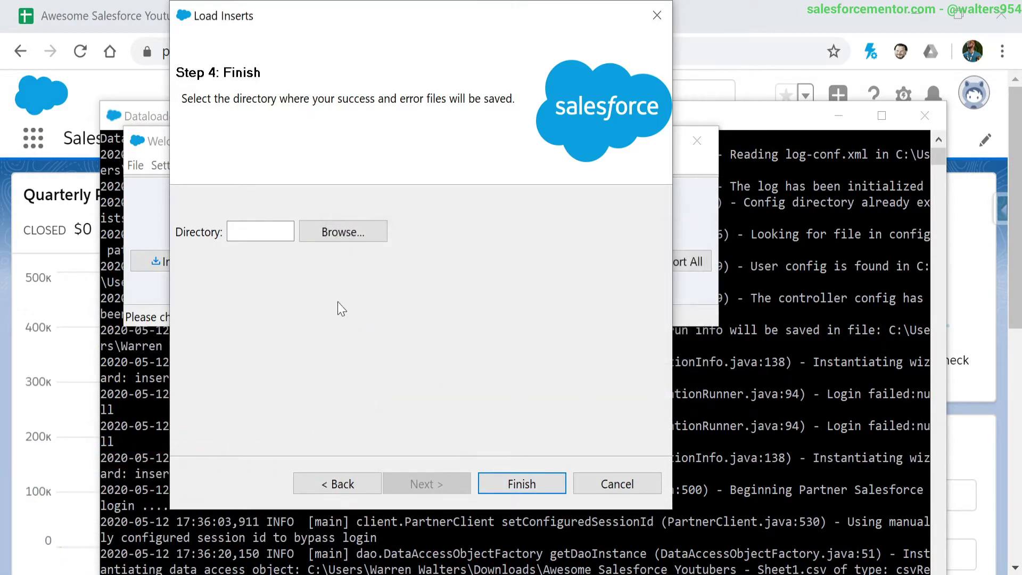
# - Choose a folder for the success and error files
pyautogui.click(341, 234)
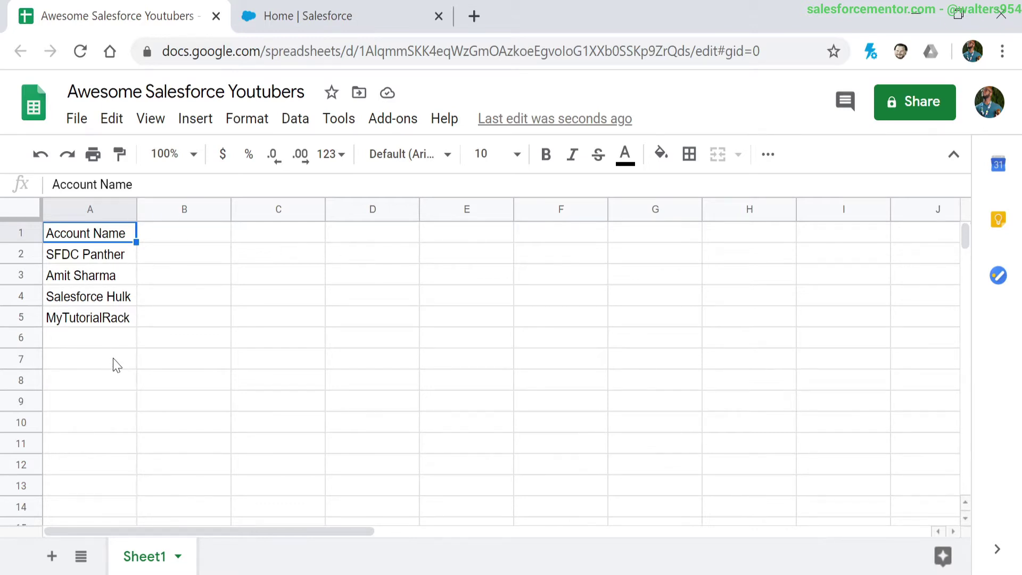
# - Switch to the Salesforce Home page and open Setup from the gear menu
pyautogui.click(428, 7)
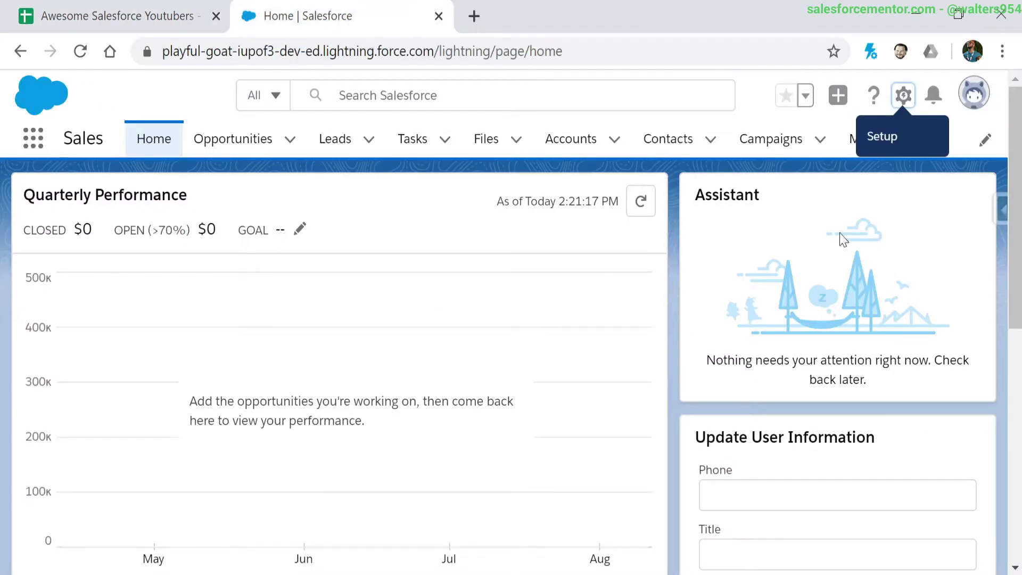
pyautogui.click(903, 96)
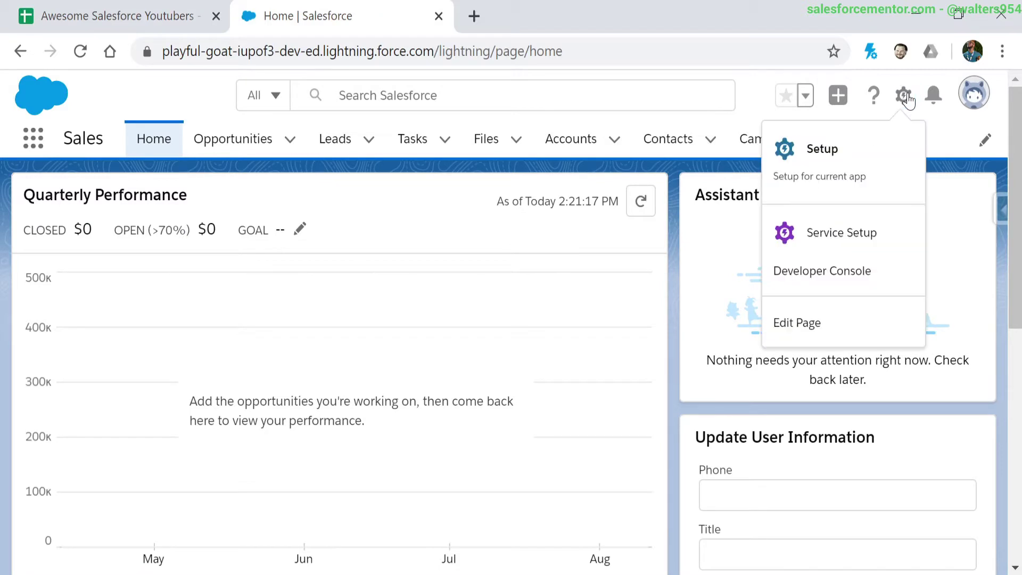
pyautogui.click(870, 145)
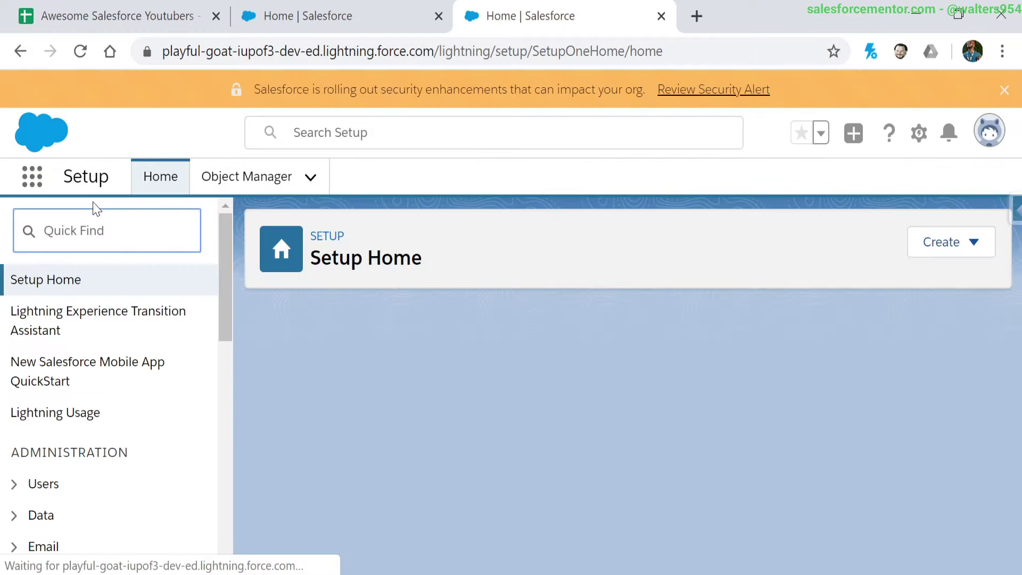
# - Find the Data Loader setup page via Quick Find and download Data Loader for Windows
pyautogui.write('data loader')
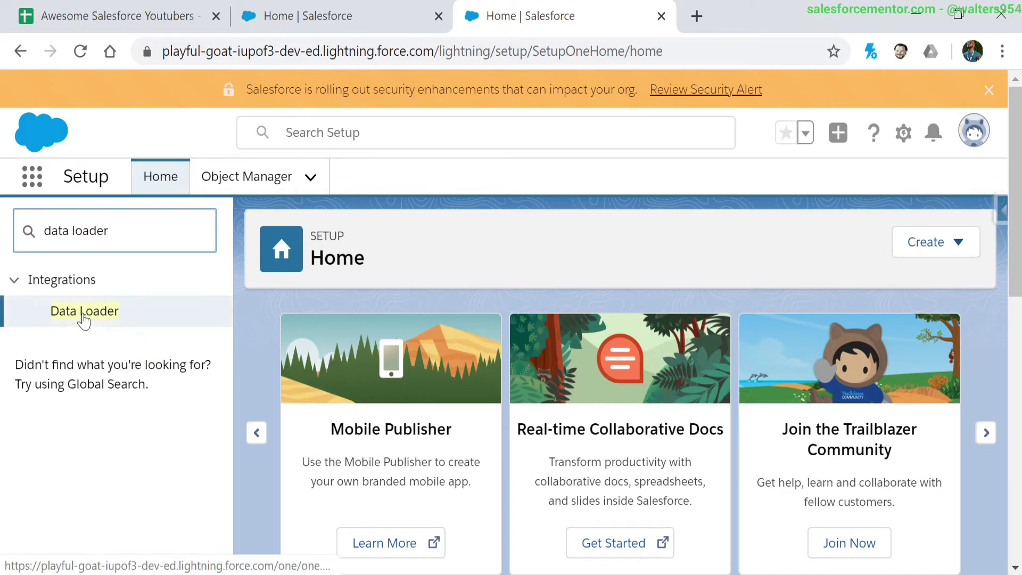
pyautogui.click(84, 318)
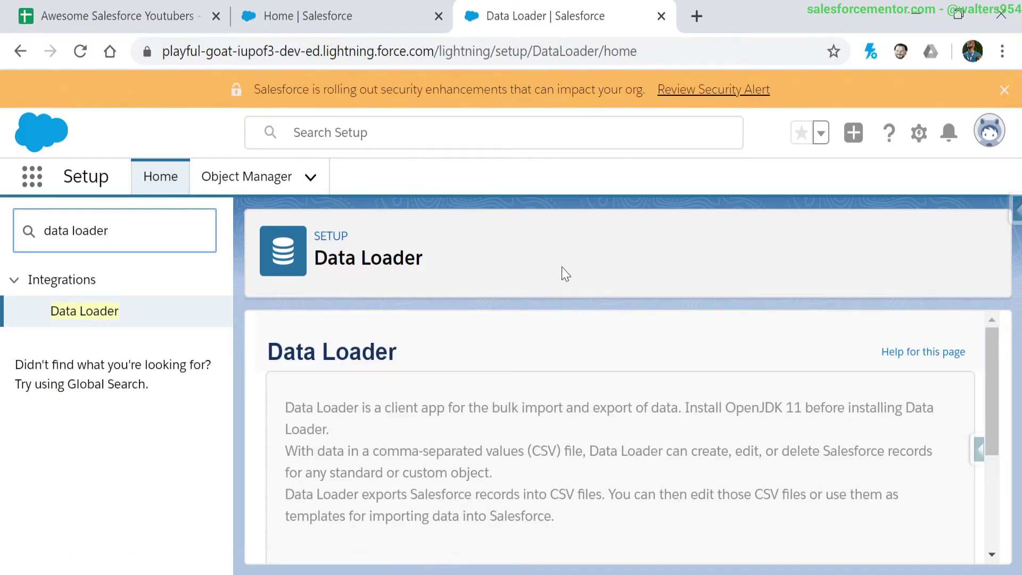
pyautogui.scroll(-3, 586, 381)
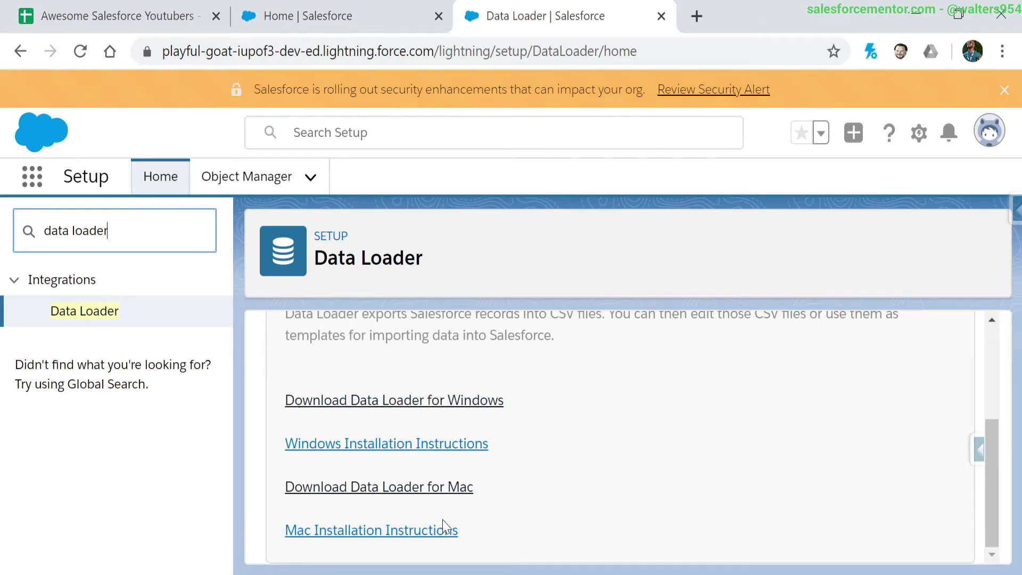
pyautogui.click(432, 410)
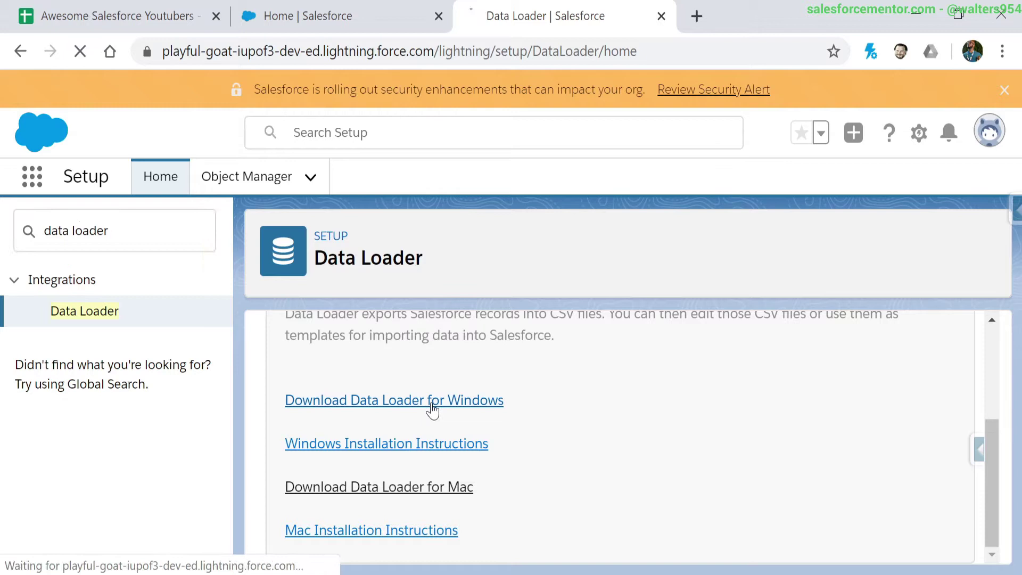
# - Open the Windows installation instructions and follow step 1's Zulu OpenJDK 'for Windows' link
pyautogui.click(399, 444)
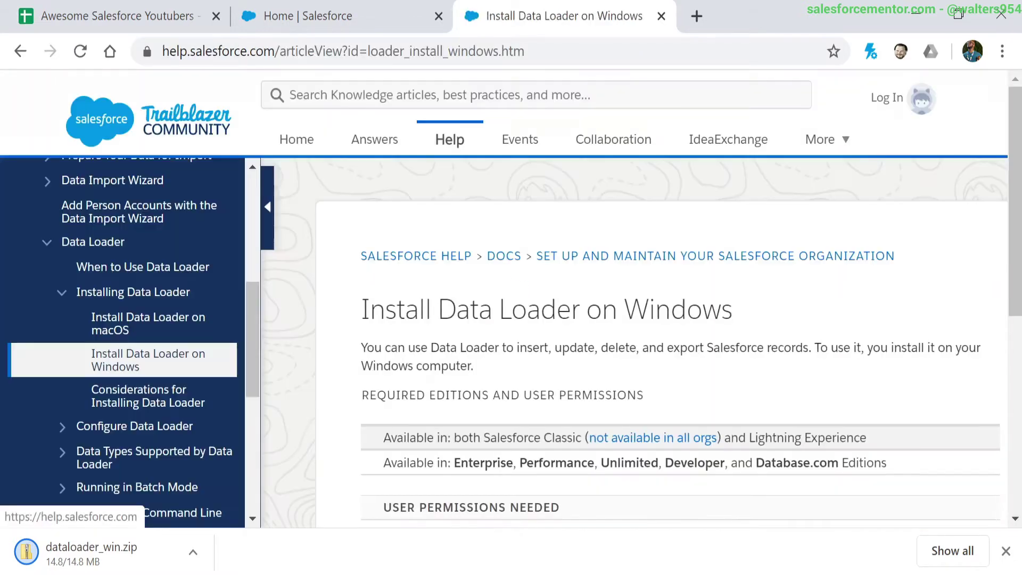
pyautogui.scroll(-3, 527, 298)
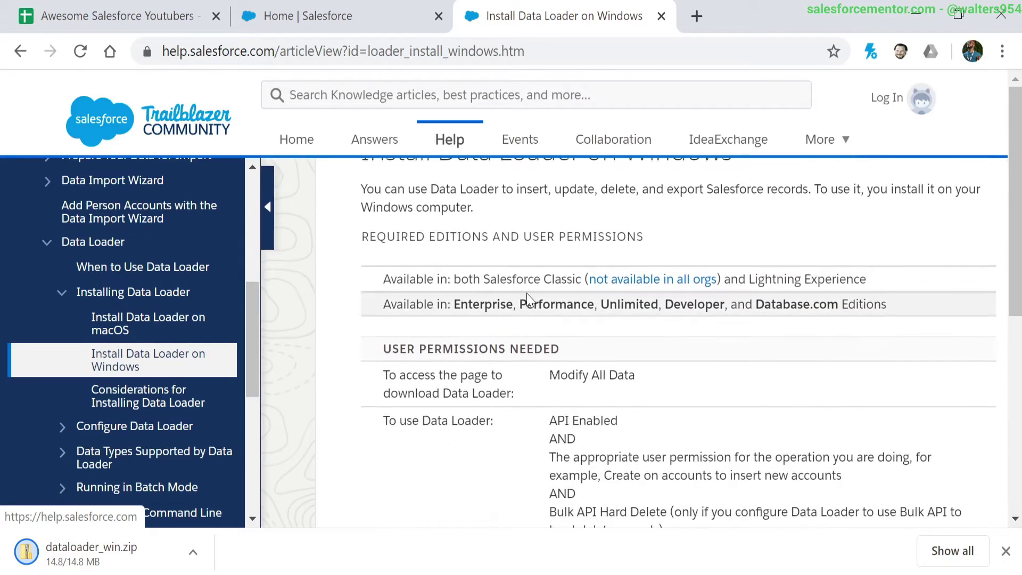
pyautogui.scroll(-5, 527, 298)
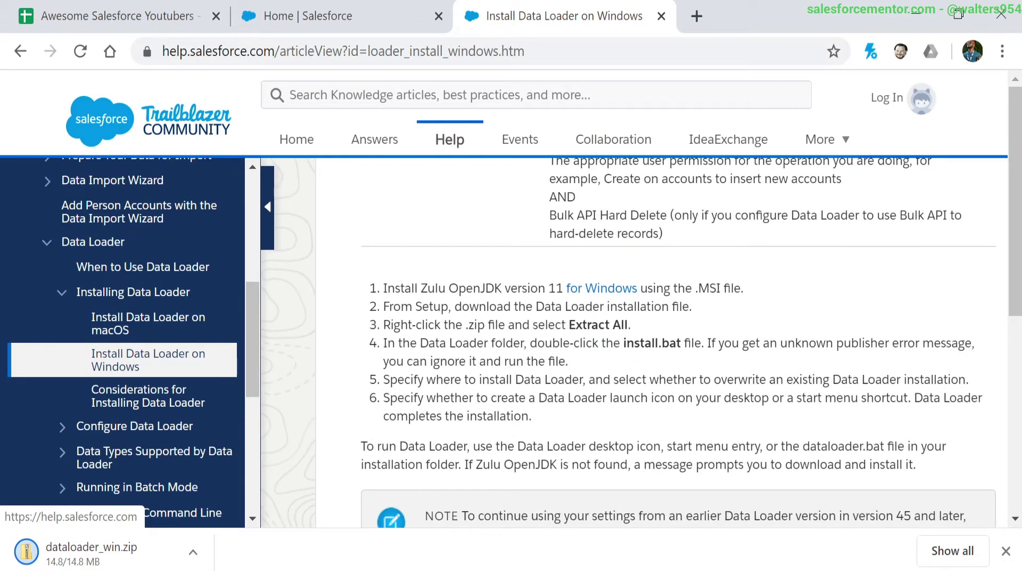
pyautogui.moveTo(419, 288); pyautogui.dragTo(496, 306)
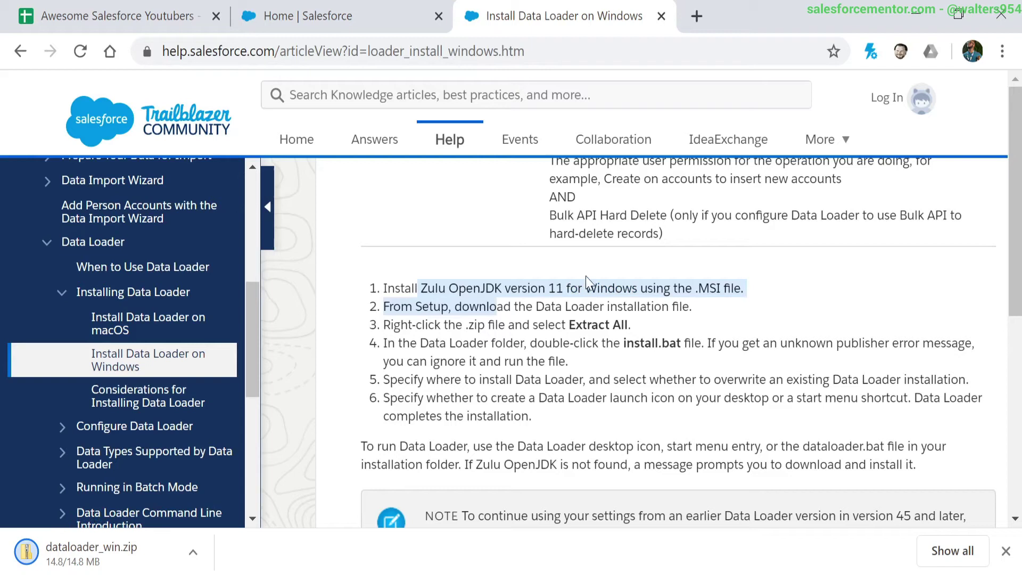
pyautogui.click(570, 282)
pyautogui.click(569, 290)
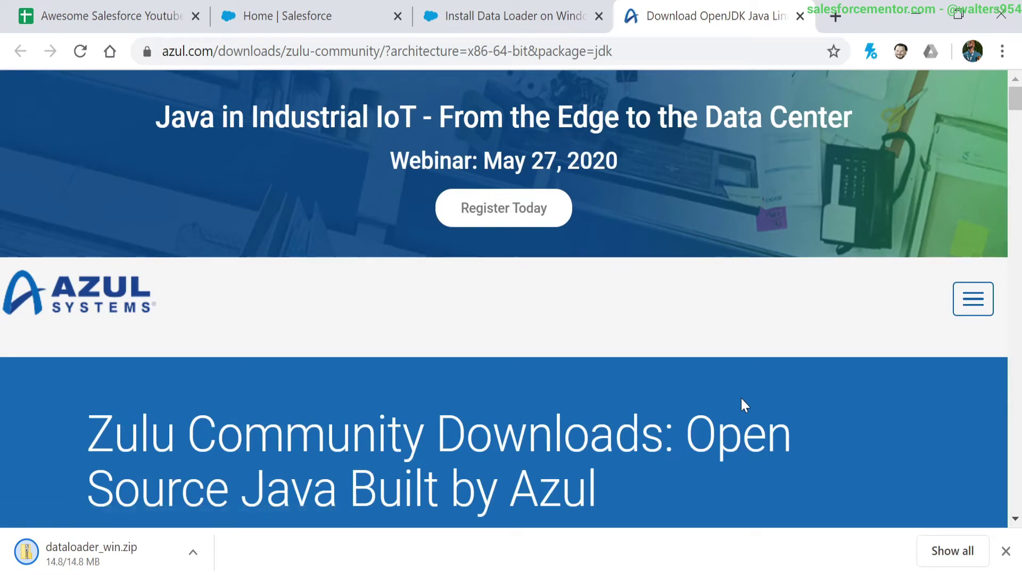
# - Download the Java 11 (LTS) Windows x86 64-bit .msi installer and open it
pyautogui.scroll(-10, 584, 418)
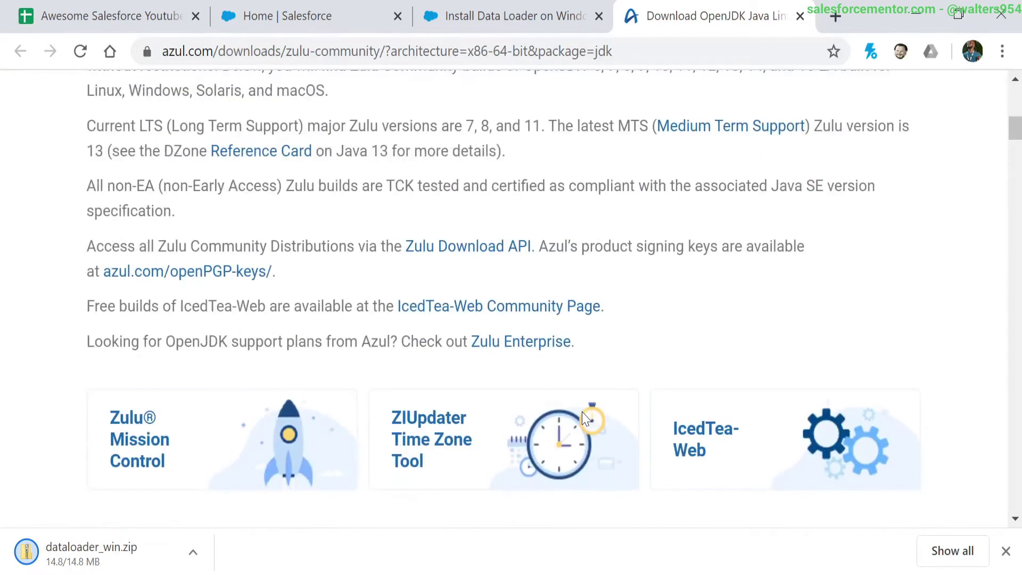
pyautogui.scroll(-10, 584, 418)
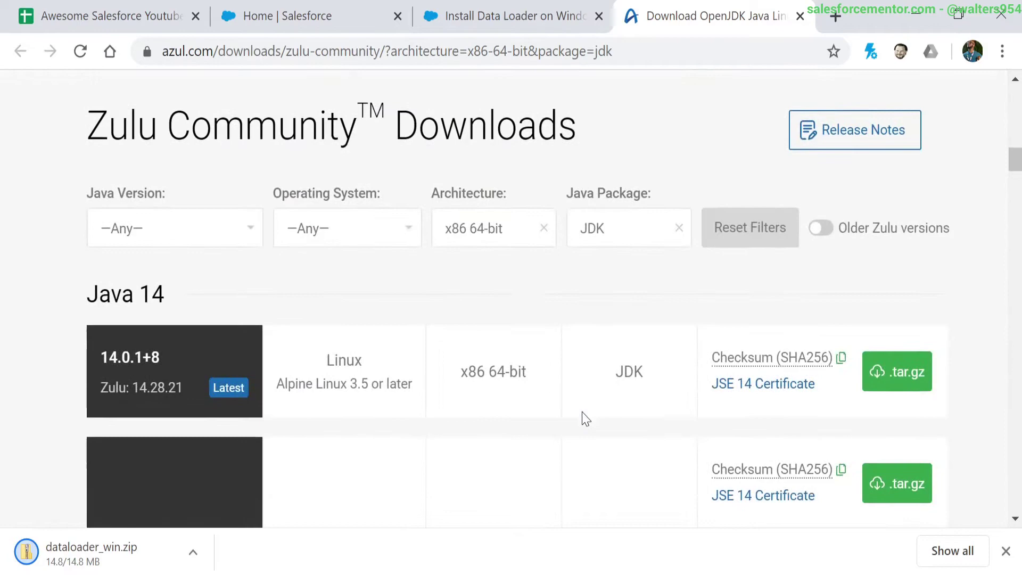
pyautogui.scroll(-15, 208, 371)
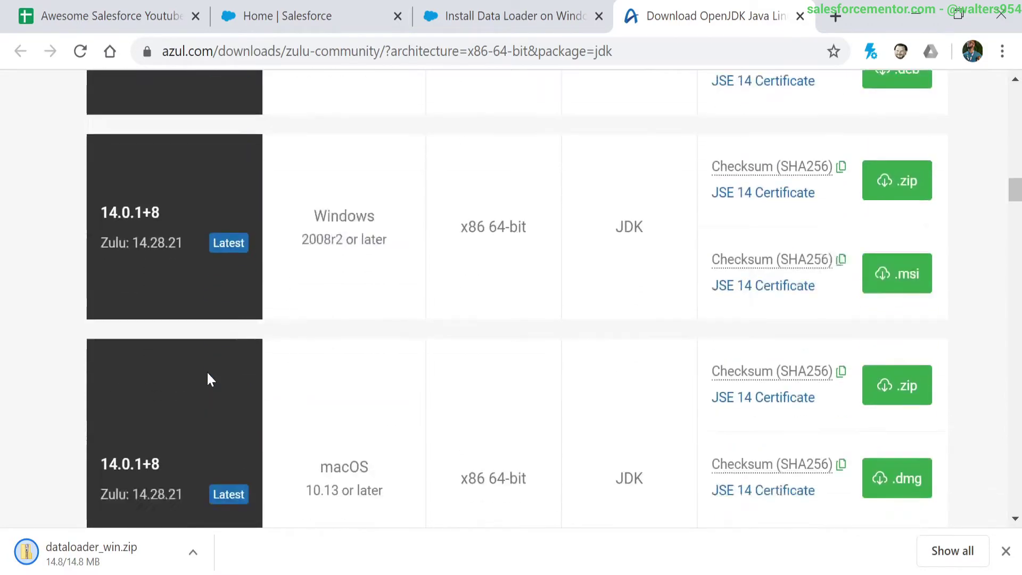
pyautogui.scroll(-15, 208, 379)
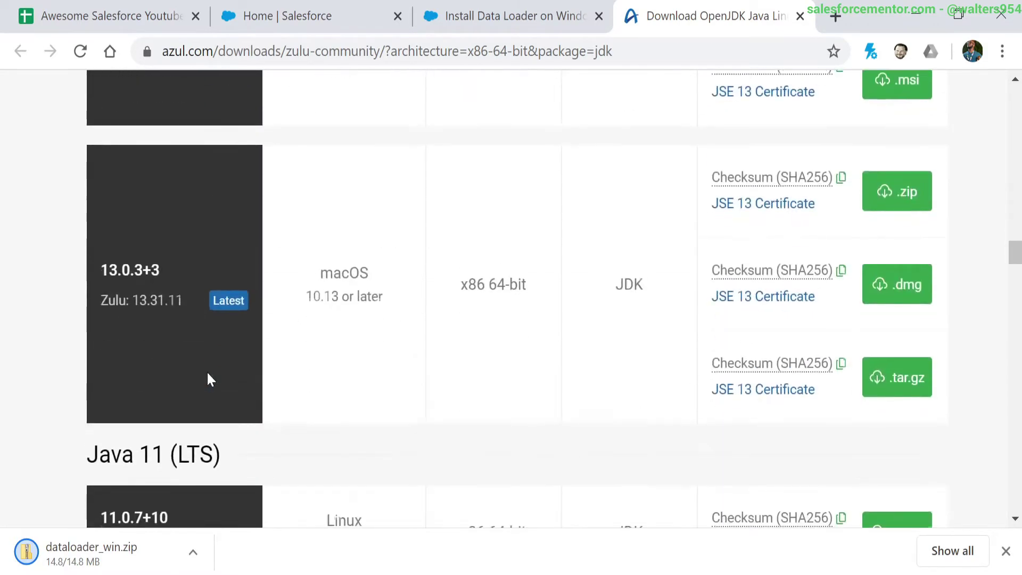
pyautogui.scroll(-2, 208, 379)
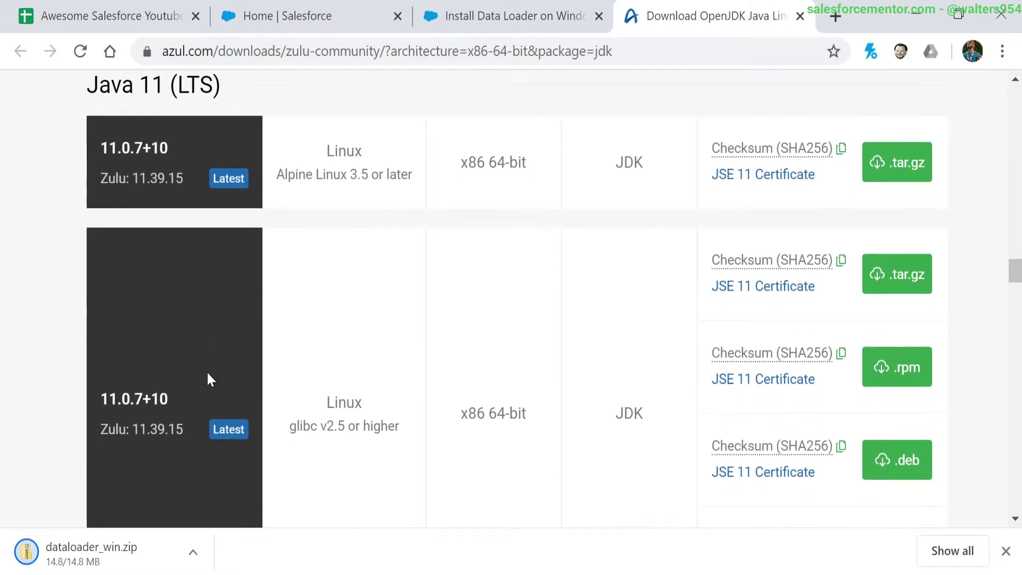
pyautogui.scroll(-4, 880, 240)
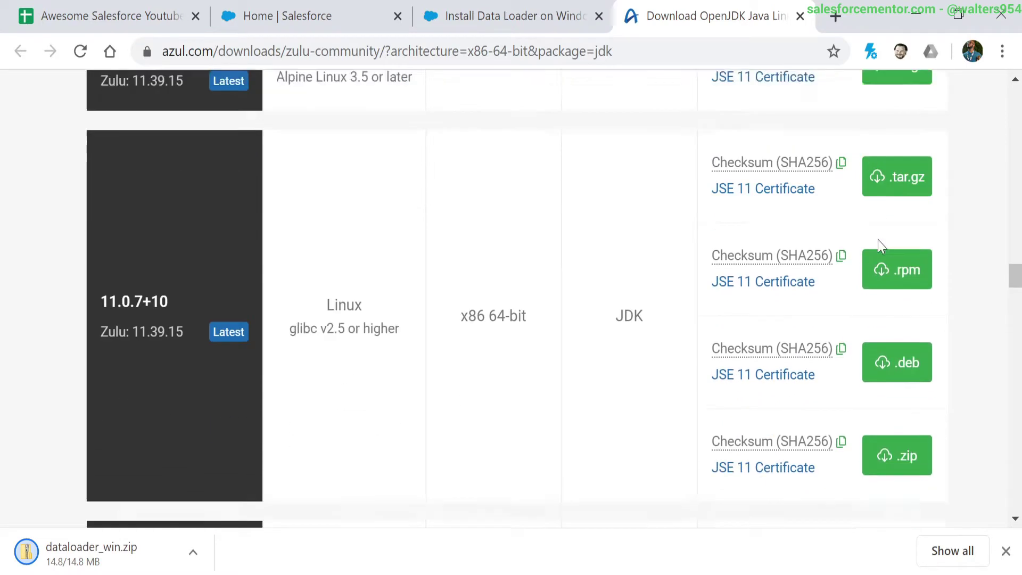
pyautogui.scroll(-3, 879, 245)
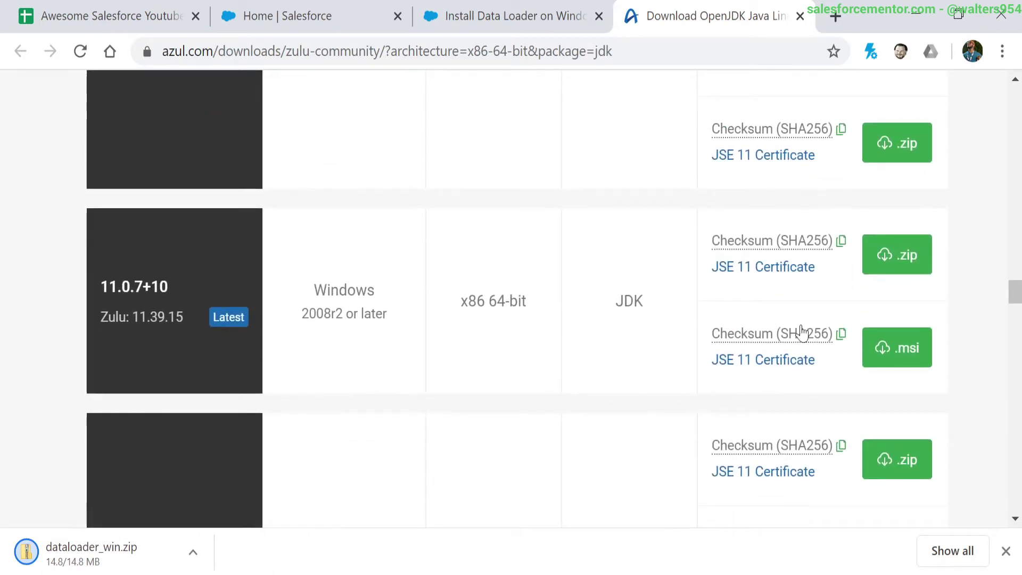
pyautogui.click(912, 348)
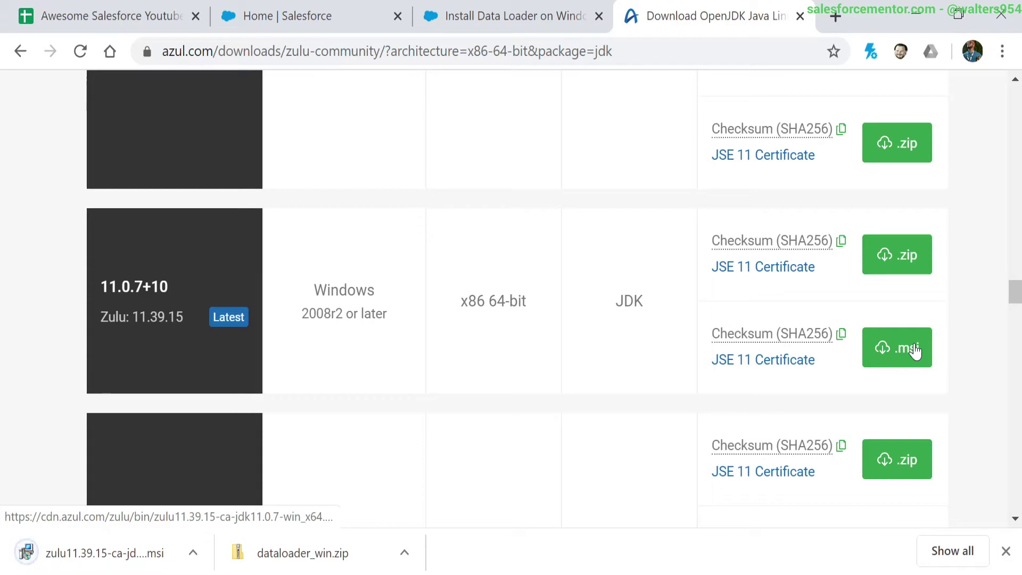
pyautogui.click(79, 560)
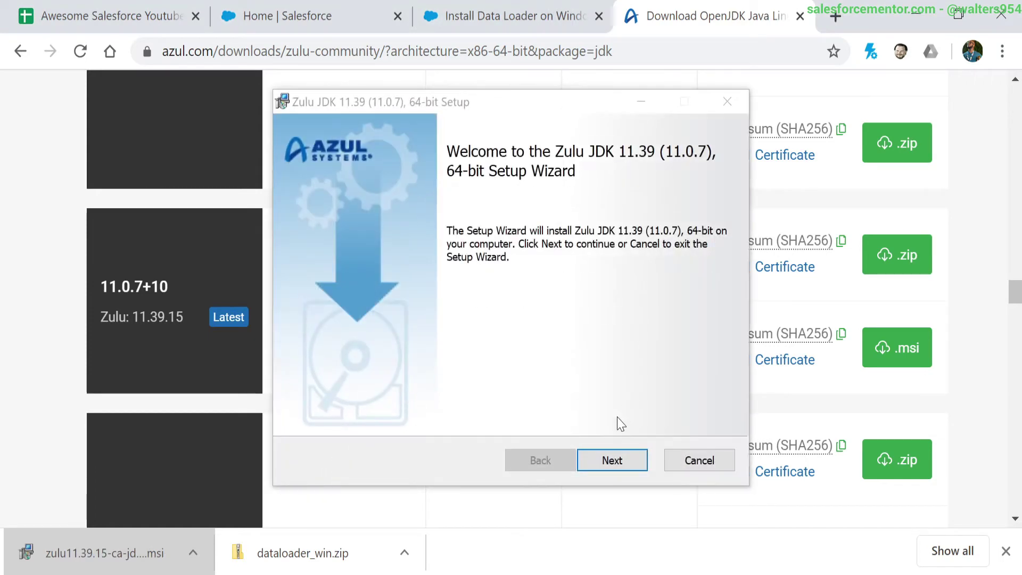
# - Install Zulu JDK 11 64-bit into the default C:\Program Files\Zulu\zulu-11\ folder
pyautogui.click(606, 461)
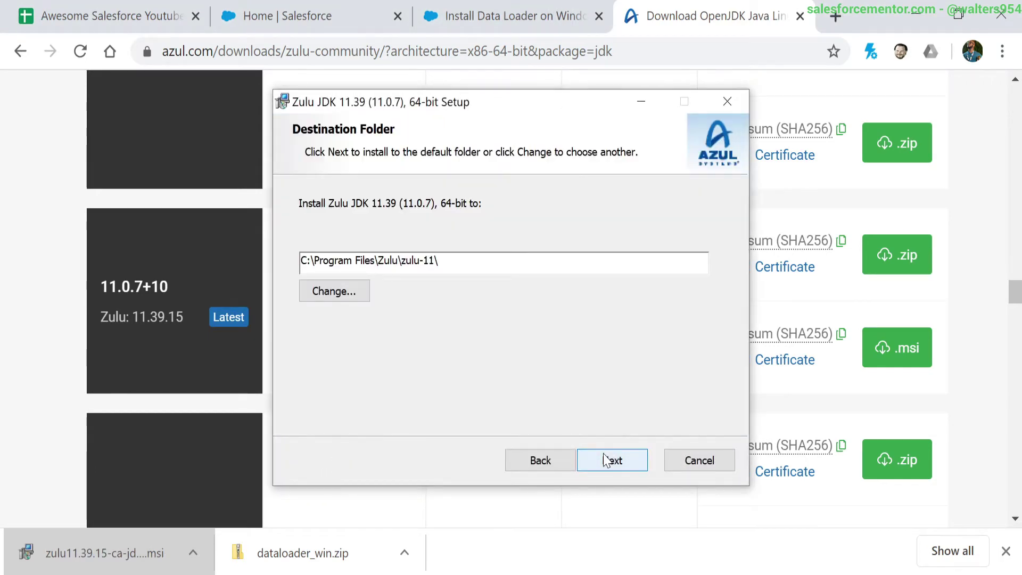
pyautogui.click(606, 461)
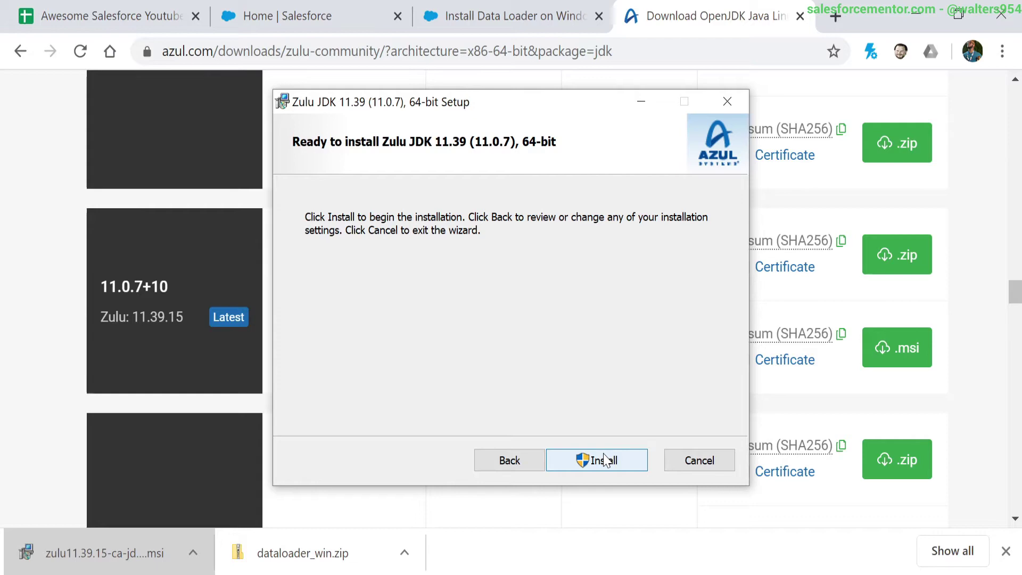
pyautogui.click(605, 461)
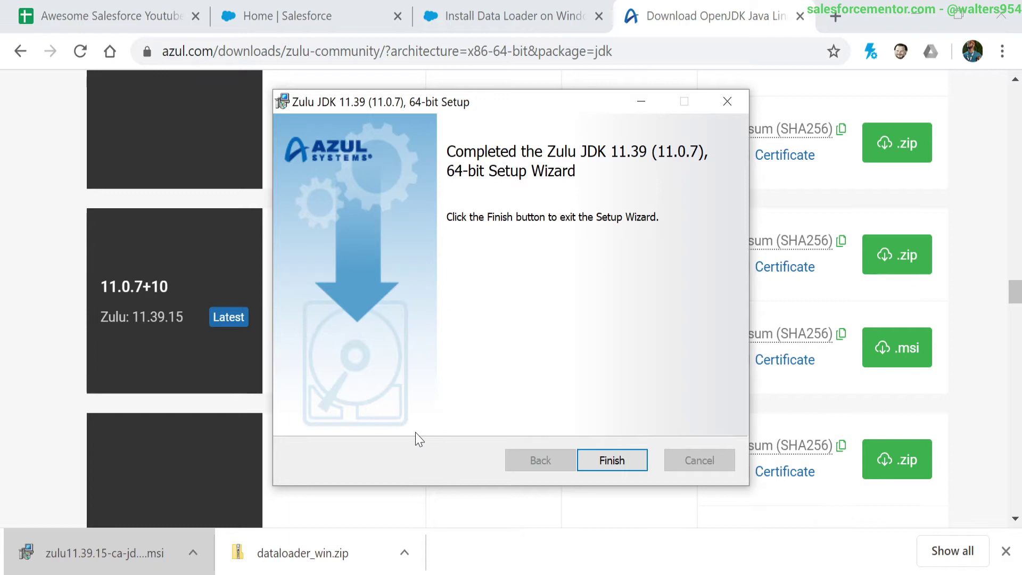
# - Close the setup wizard and extract dataloader_win.zip into a dataloader_win folder in Downloads
pyautogui.click(617, 459)
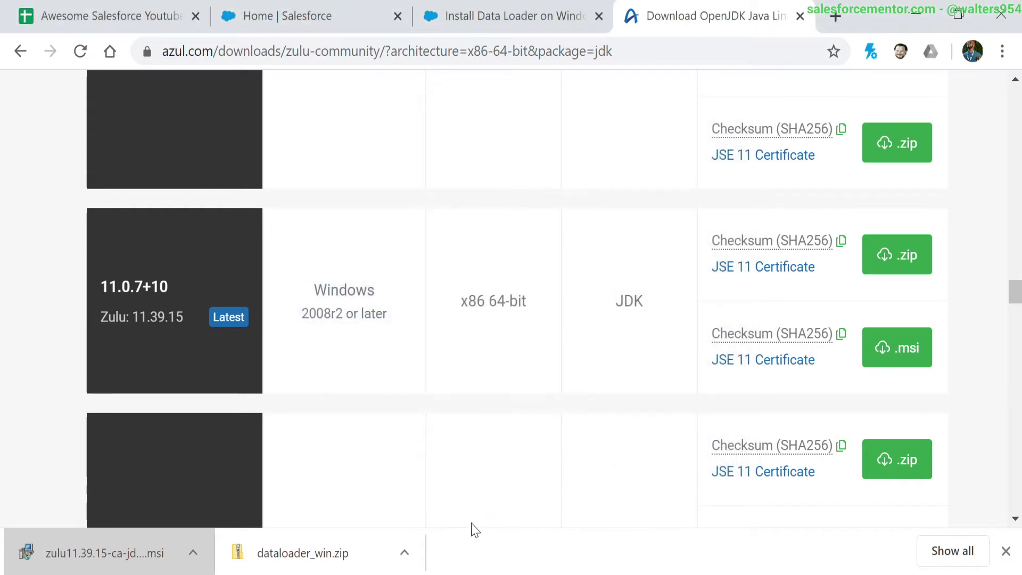
pyautogui.click(404, 551)
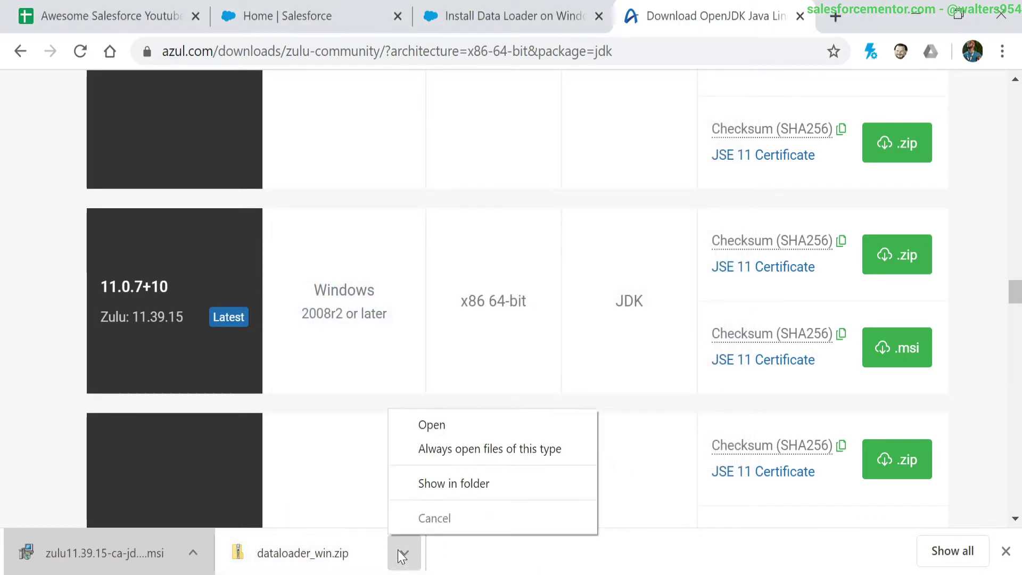
pyautogui.click(476, 484)
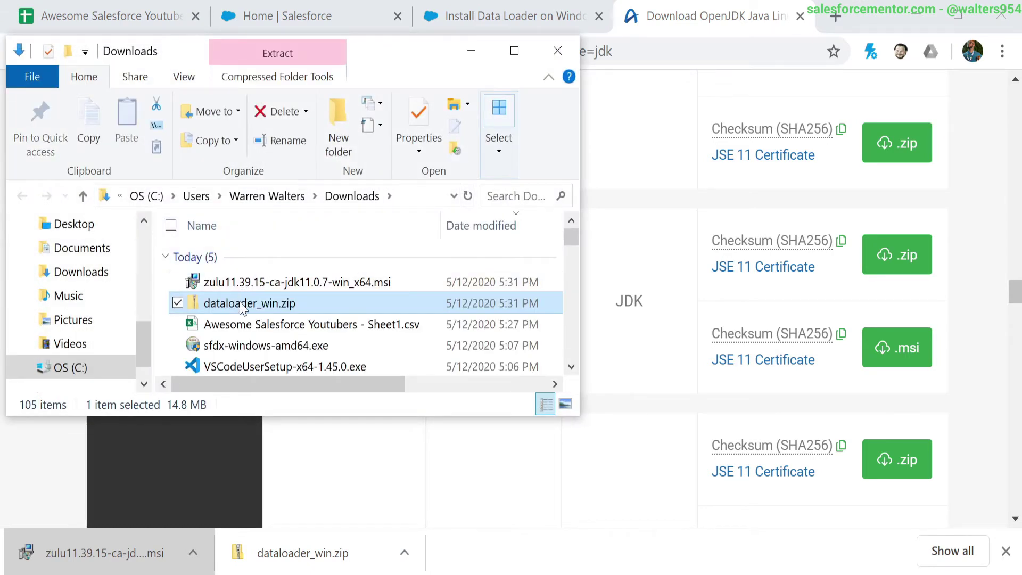
pyautogui.rightClick(242, 307)
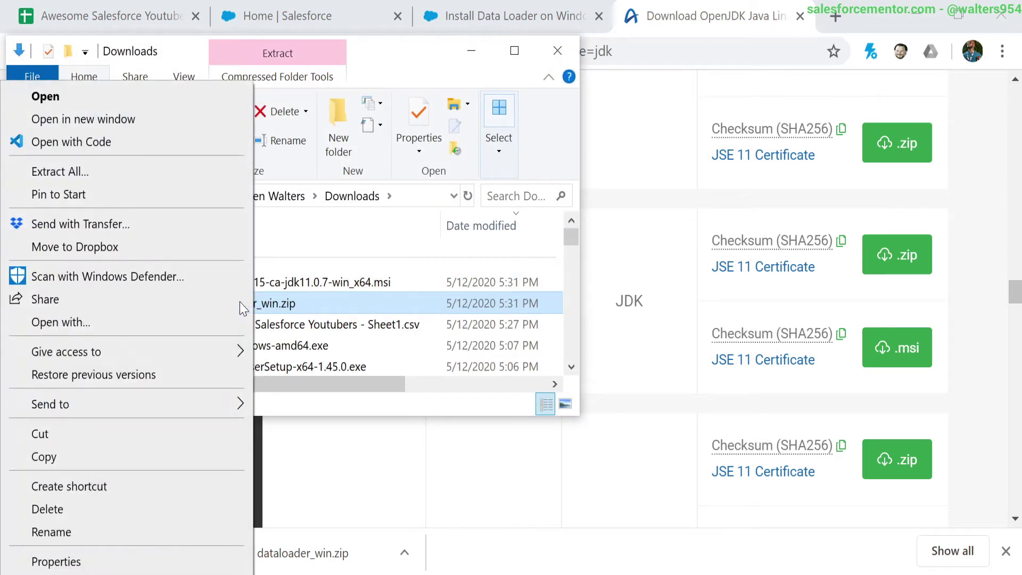
pyautogui.click(61, 171)
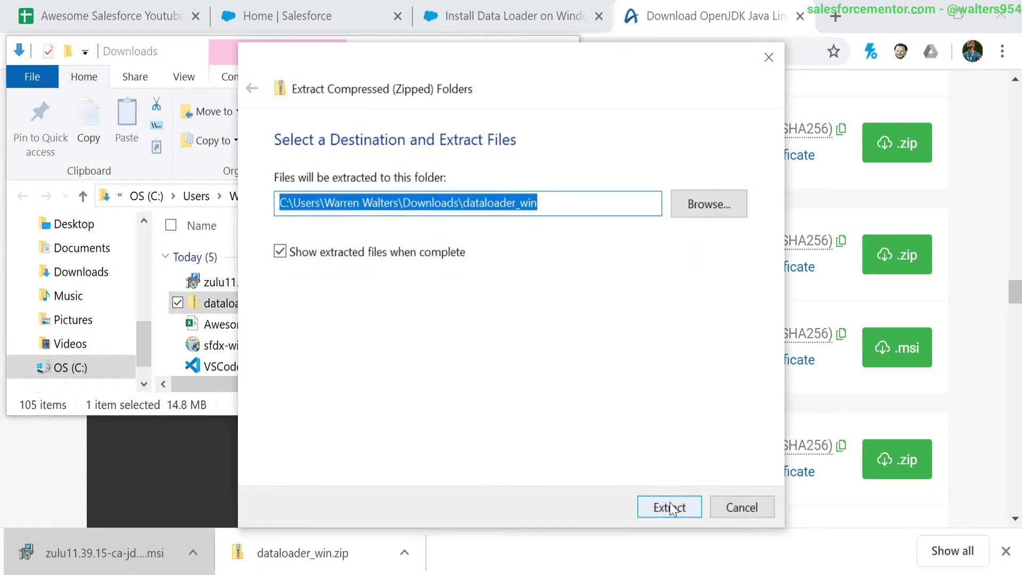
pyautogui.click(669, 505)
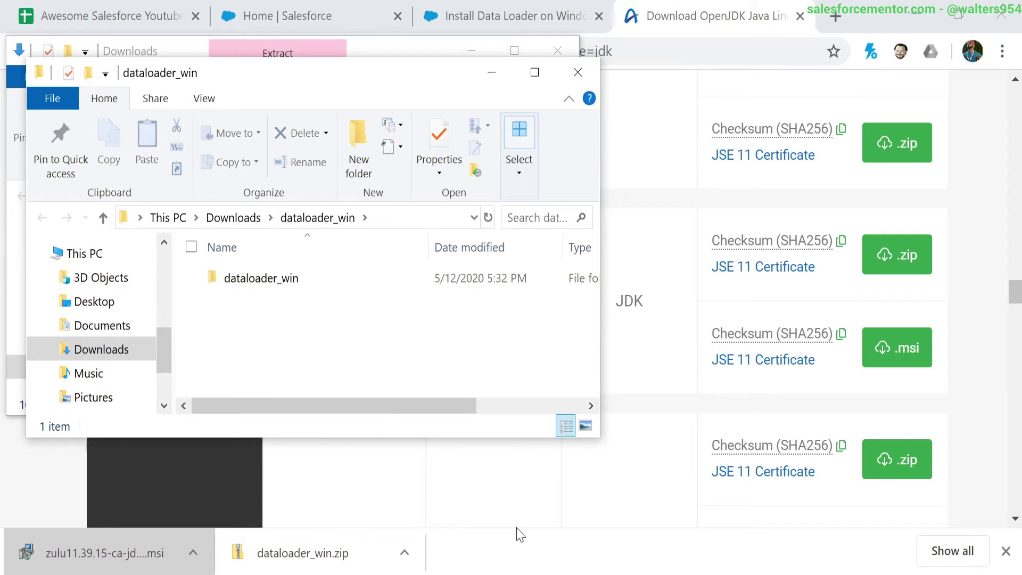
# - Run install.bat from the inner dataloader_win folder, allowing it past the SmartScreen warning
pyautogui.click(254, 277)
pyautogui.doubleClick(255, 275)
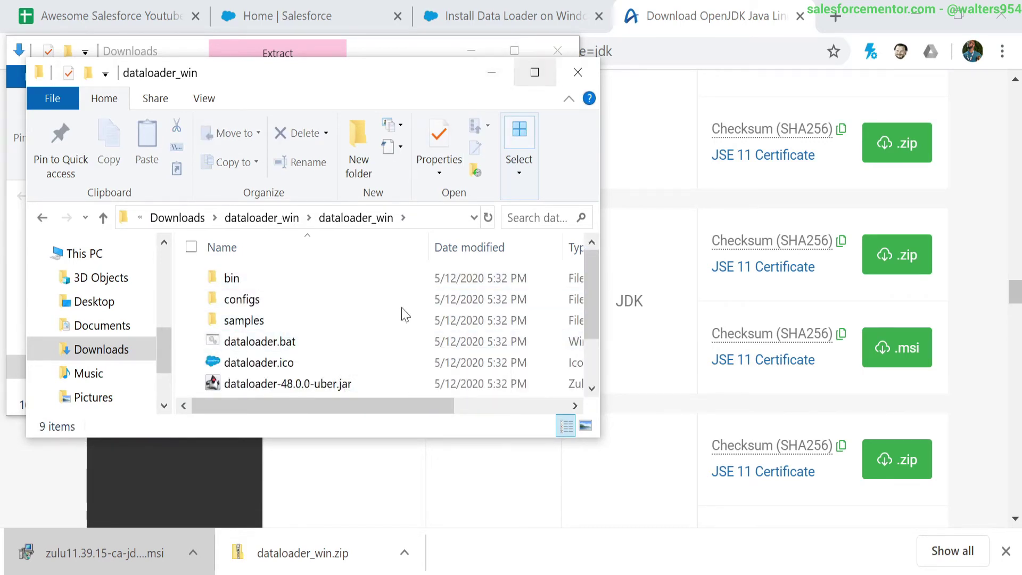
pyautogui.scroll(-1, 369, 336)
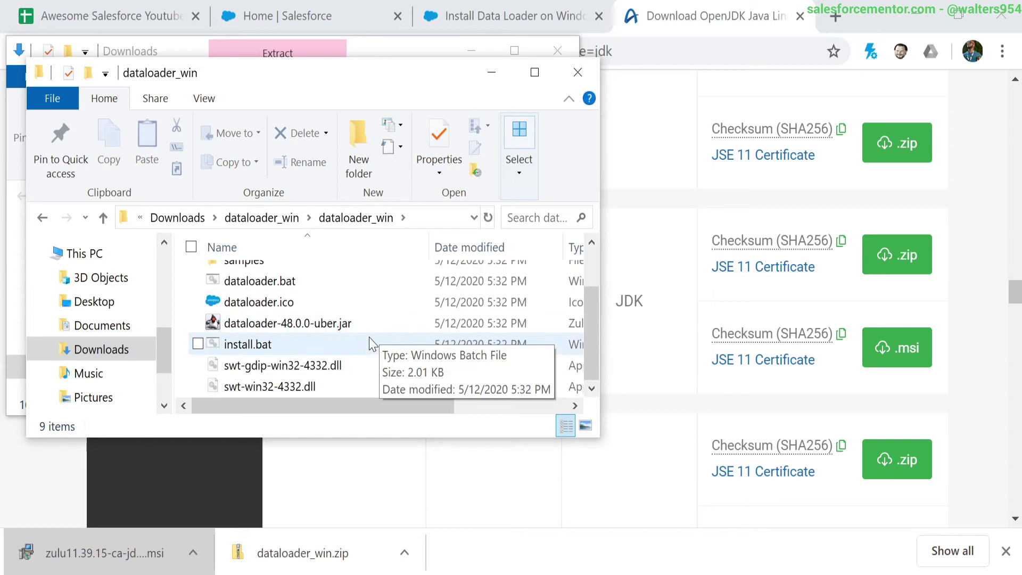
pyautogui.doubleClick(236, 346)
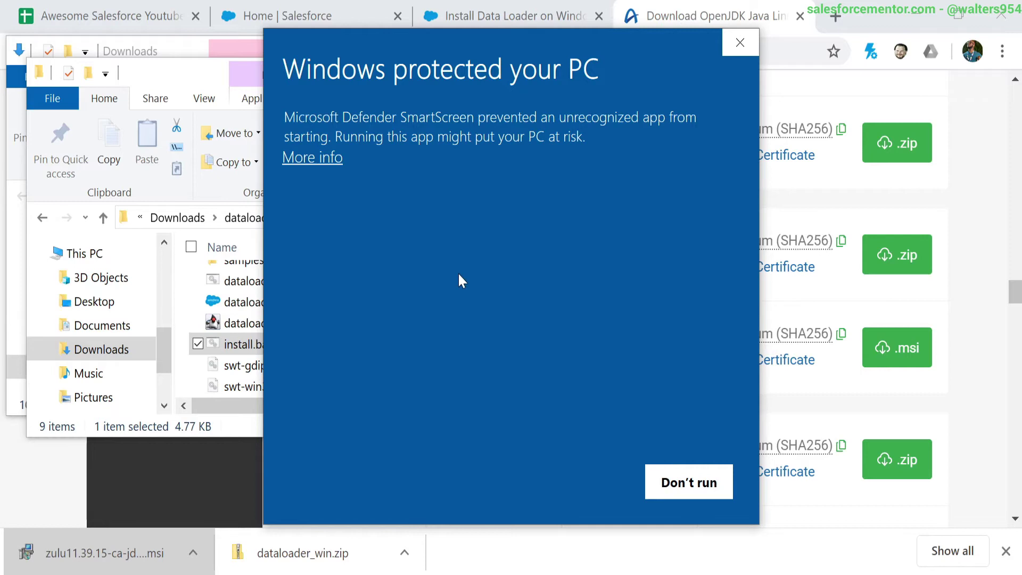
pyautogui.click(297, 157)
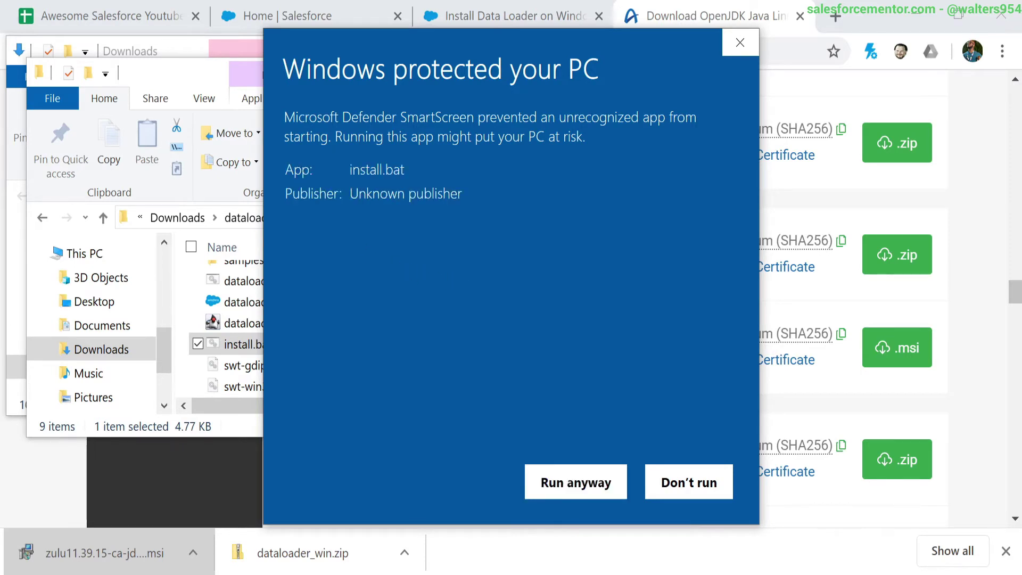
pyautogui.click(547, 483)
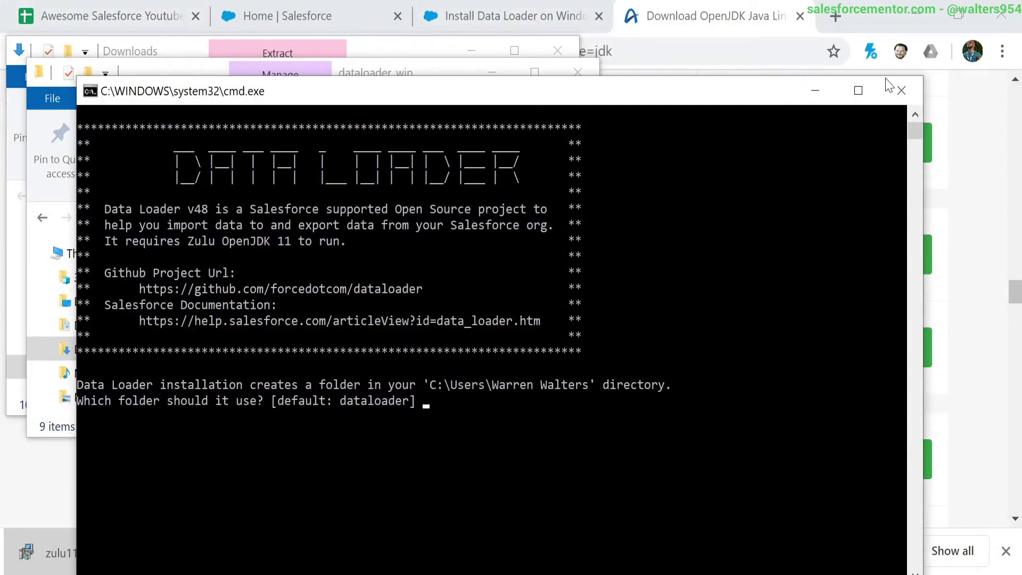
# - Install Data Loader v48.0.0 into the default dataloader folder with start menu shortcut and desktop icon
pyautogui.click(858, 91)
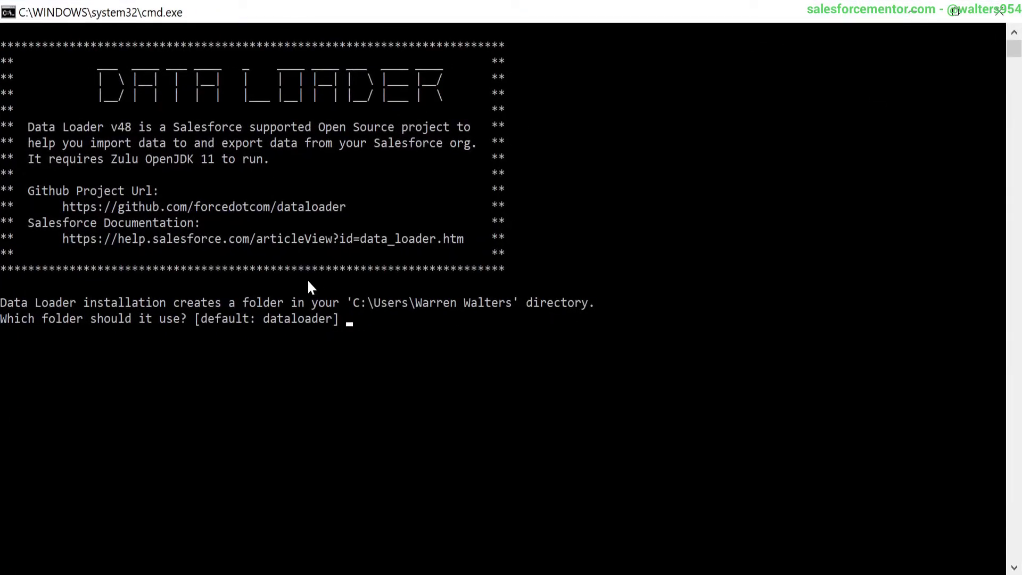
pyautogui.press('Return')
pyautogui.press('Return')
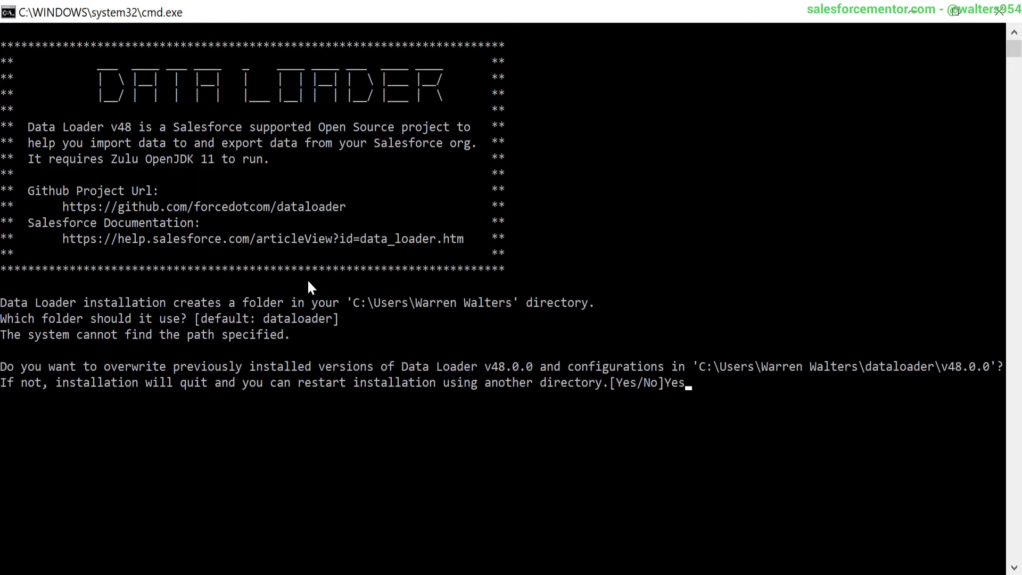
pyautogui.press('Return')
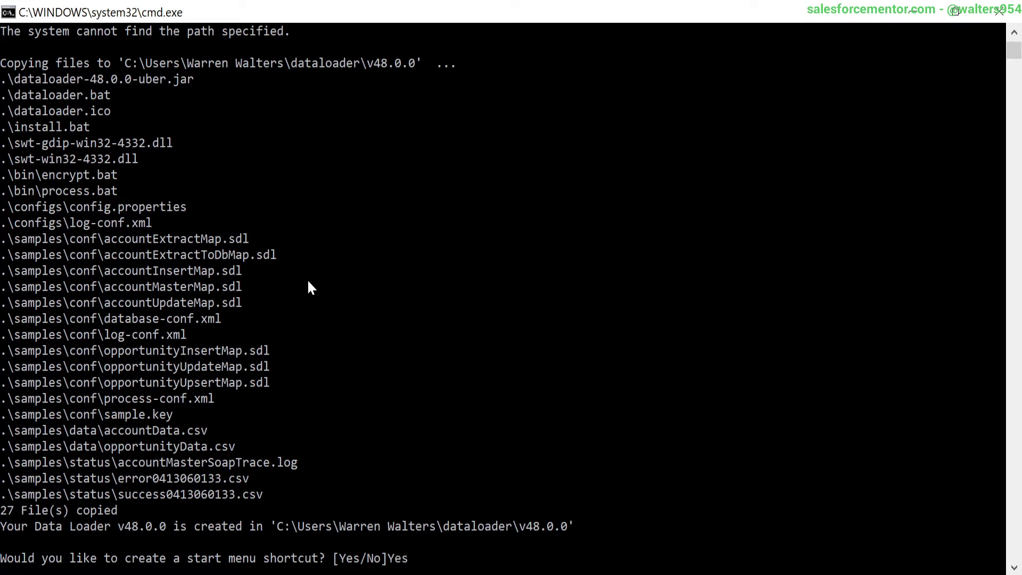
pyautogui.write('Yes')
pyautogui.press('Return')
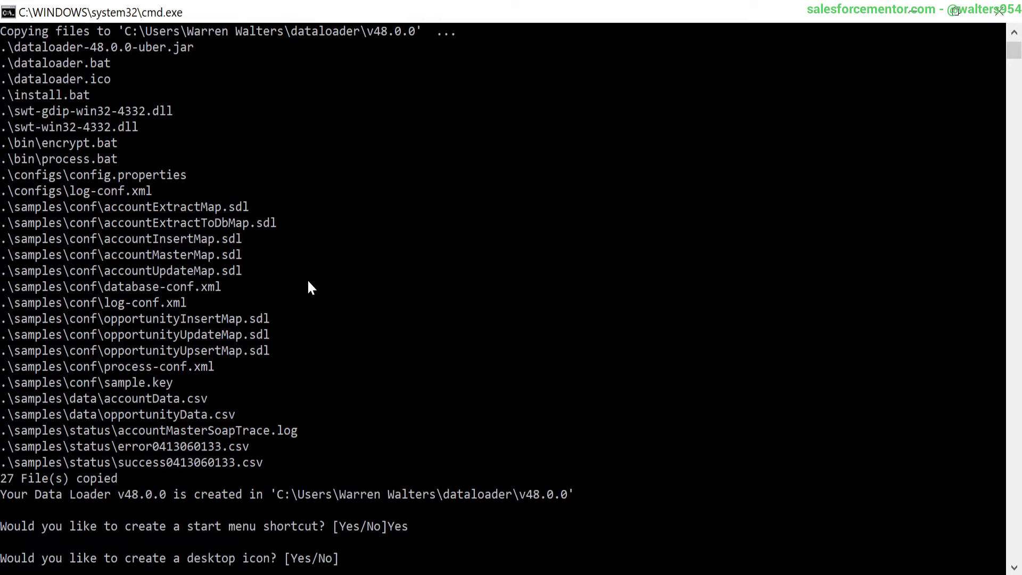
pyautogui.write('Yes')
pyautogui.press('Return')
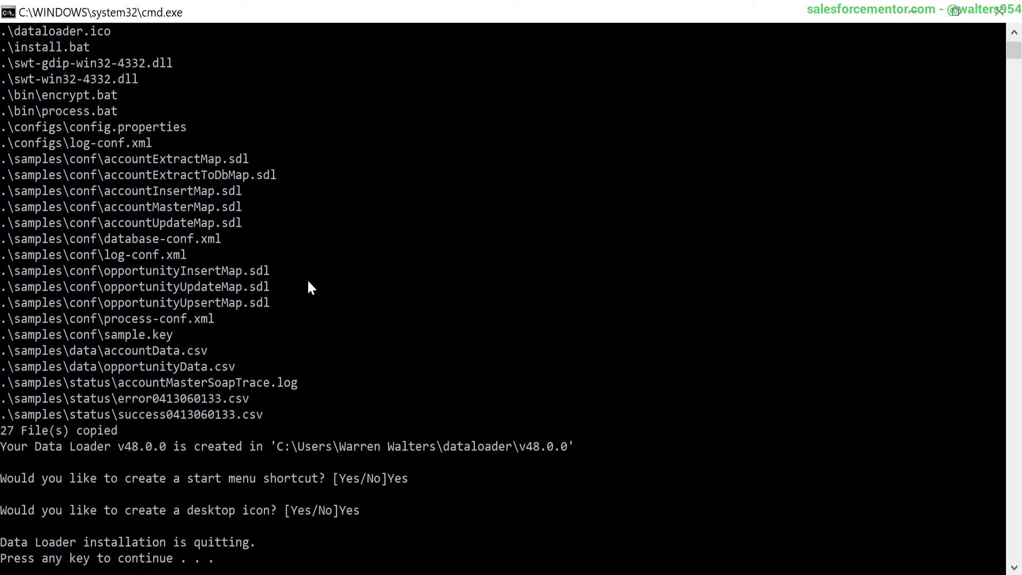
pyautogui.press('Return')
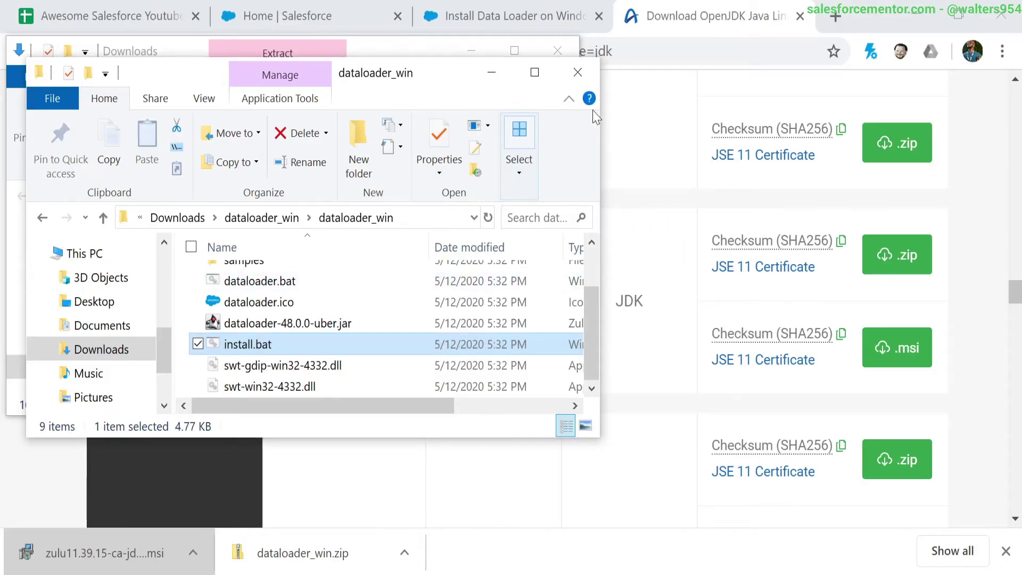
# - Close both Explorer windows, the OpenJDK and install-instructions tabs, and the downloads bar
pyautogui.click(578, 72)
pyautogui.click(576, 63)
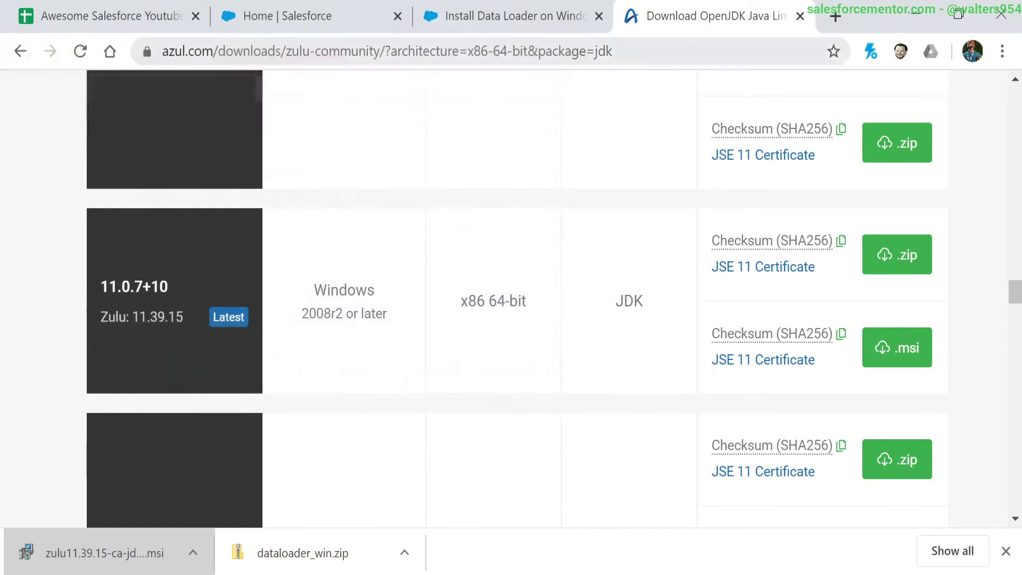
pyautogui.click(795, 16)
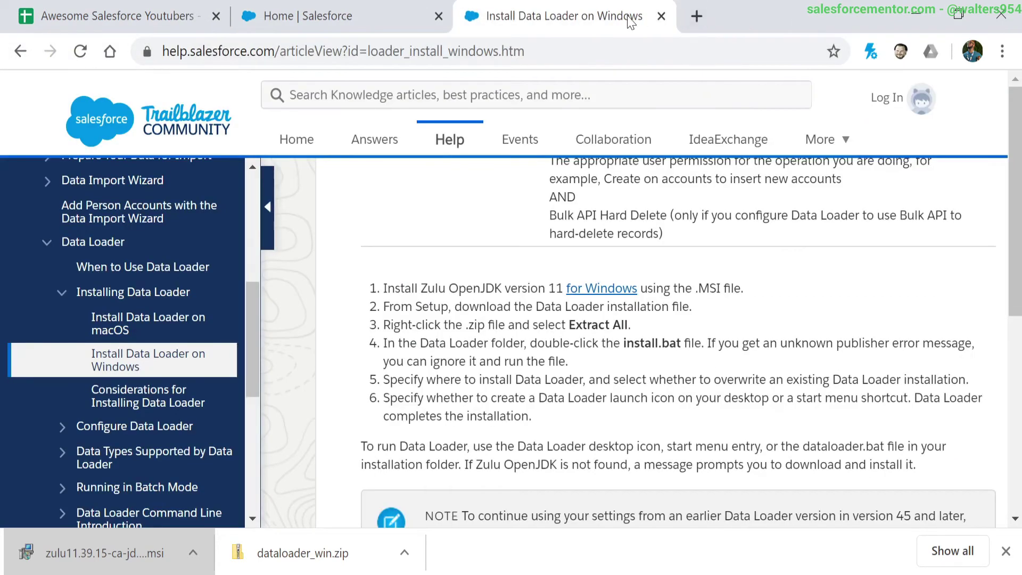
pyautogui.click(661, 16)
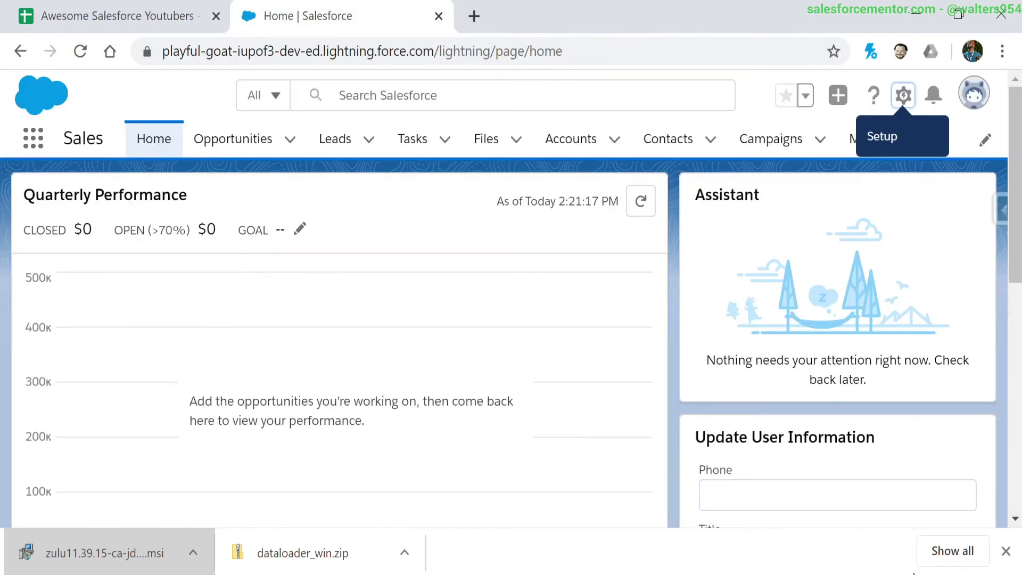
pyautogui.click(1006, 551)
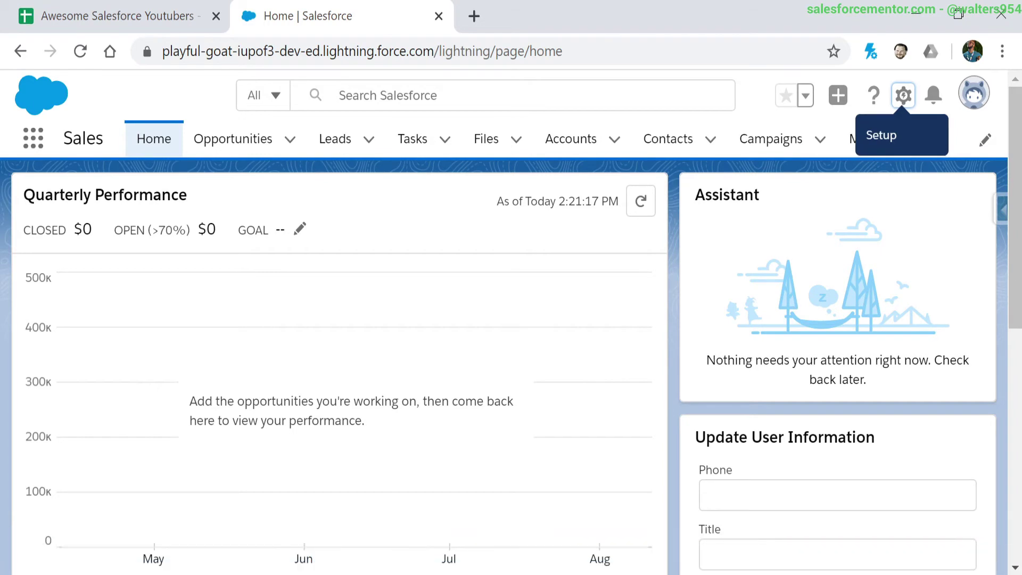
# - Launch Data Loader by searching 'data' in the Windows Start menu
pyautogui.press('super')
pyautogui.press('super')
pyautogui.press('super')
pyautogui.write('data')
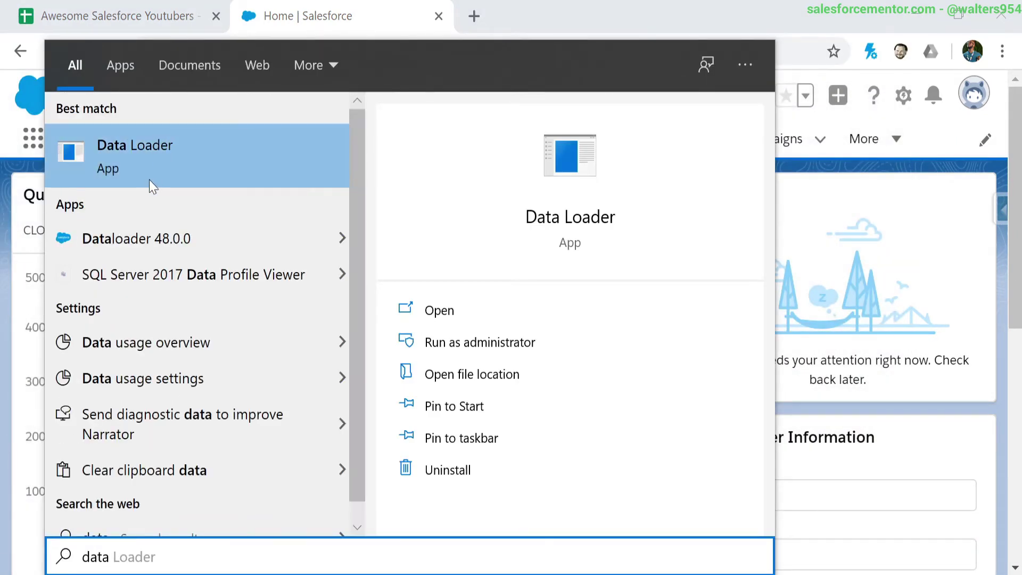
pyautogui.click(149, 165)
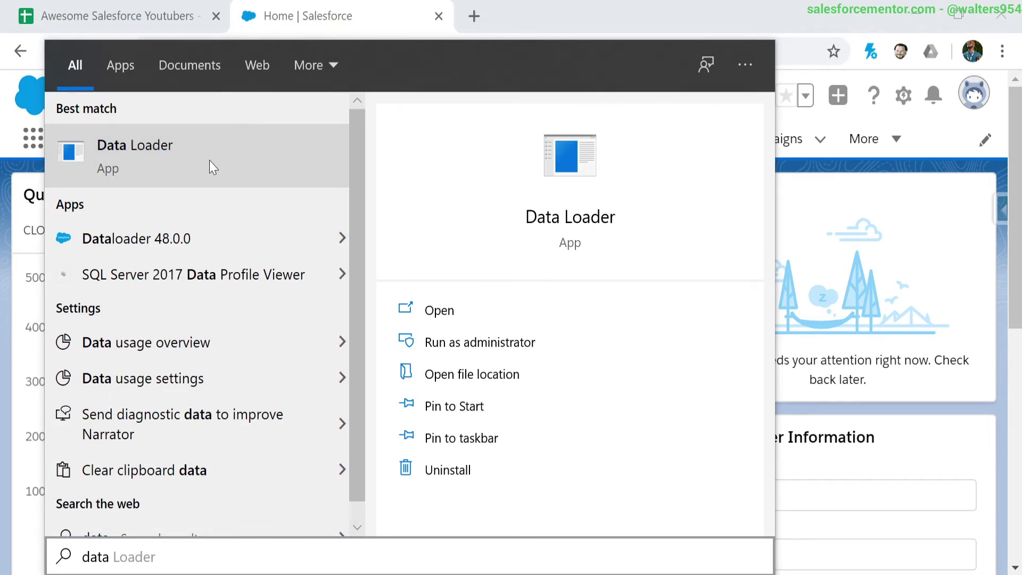
pyautogui.click(144, 238)
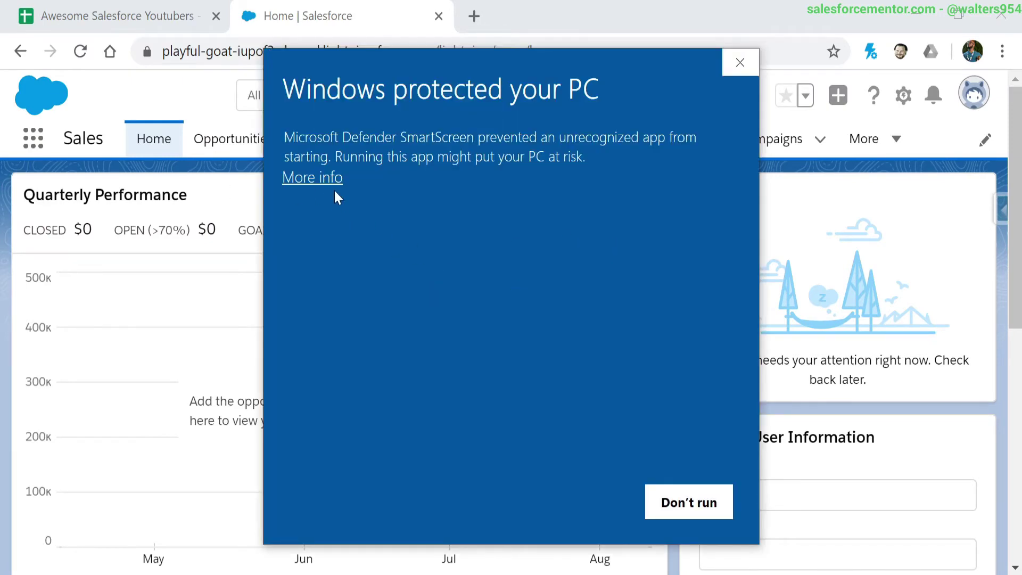
# - Get past the SmartScreen warning so Data Loader 48.0.0 launches
pyautogui.click(334, 180)
pyautogui.click(575, 498)
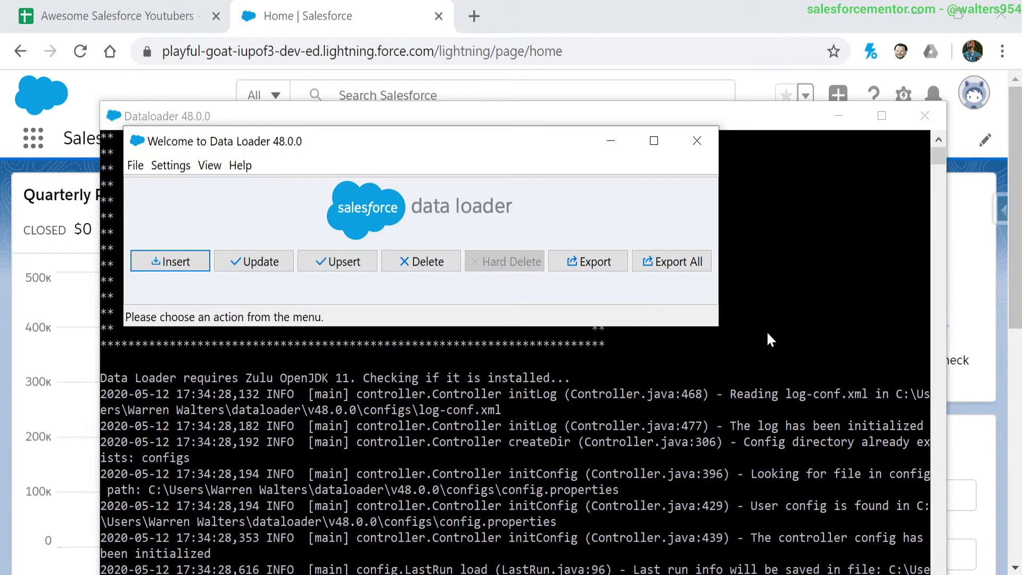
# - Start an Insert and sign in to Salesforce with the saved username and password
pyautogui.click(180, 262)
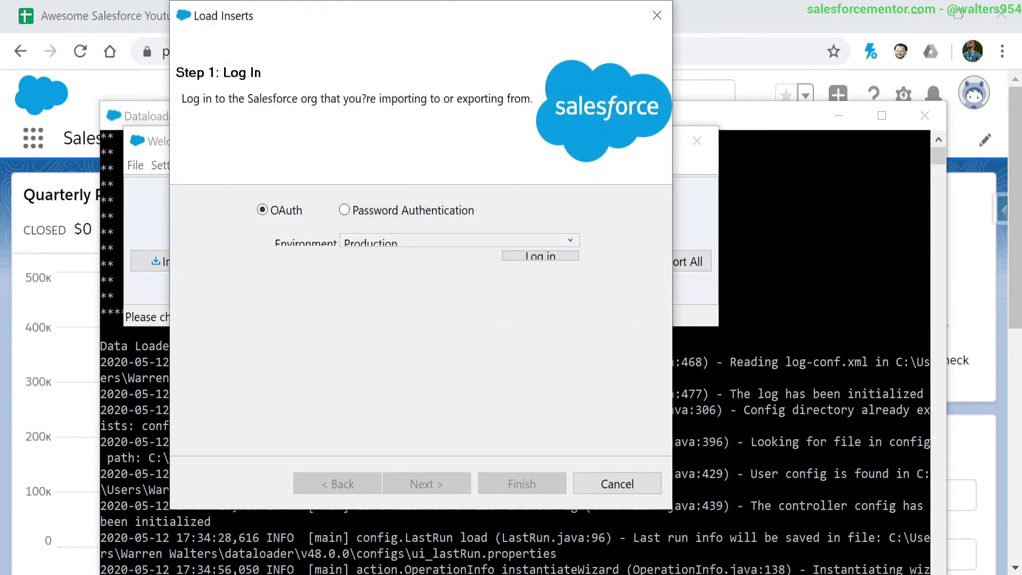
pyautogui.click(543, 256)
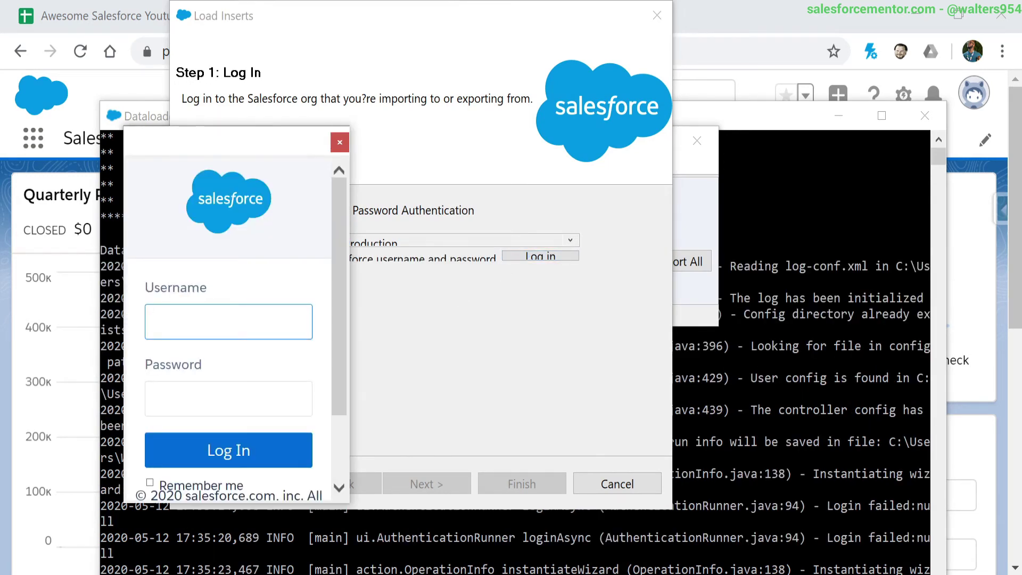
pyautogui.hotkey('ctrl', 'v')
pyautogui.press('Tab')
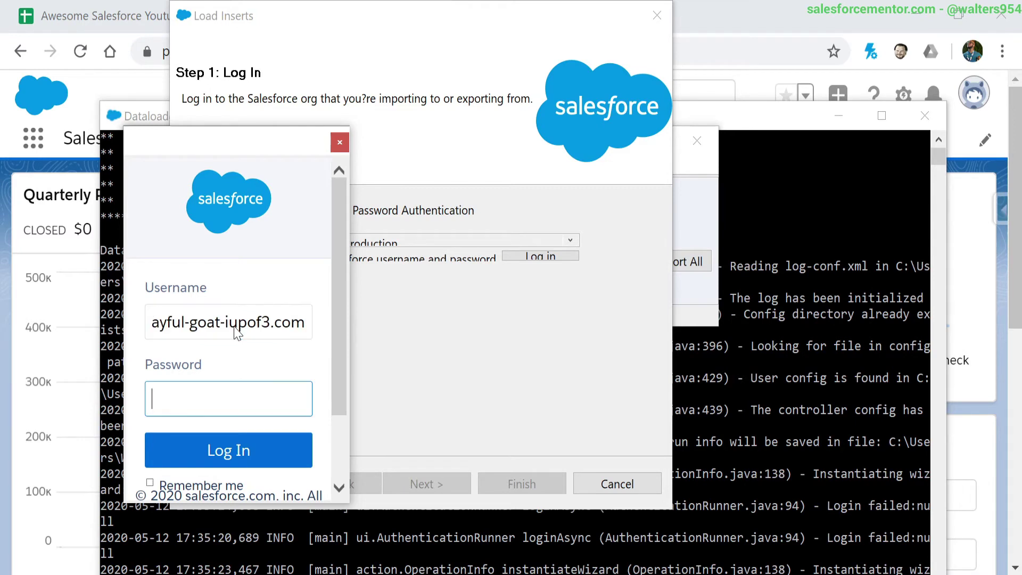
pyautogui.write('•••••••••••••')
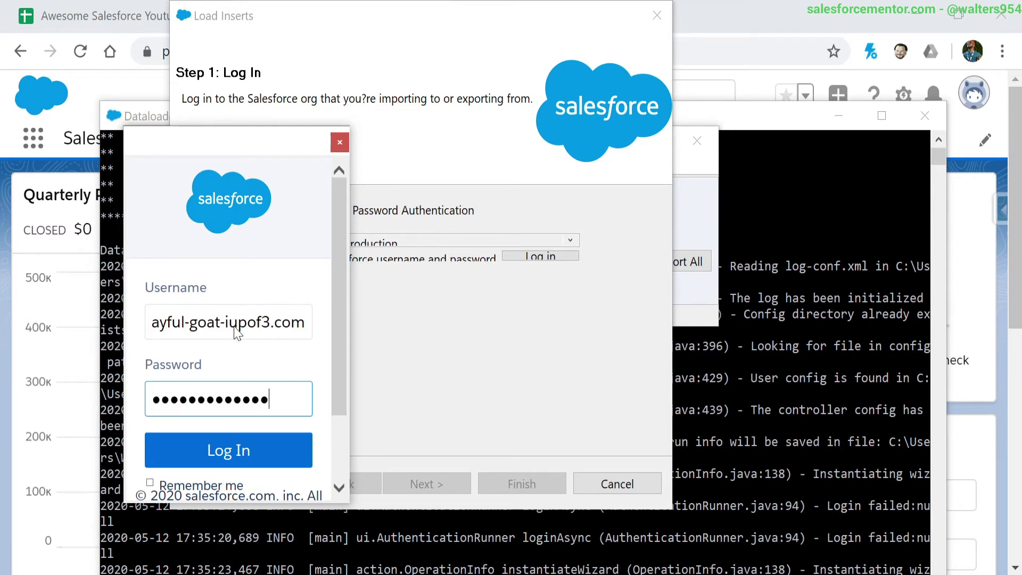
pyautogui.press('Return')
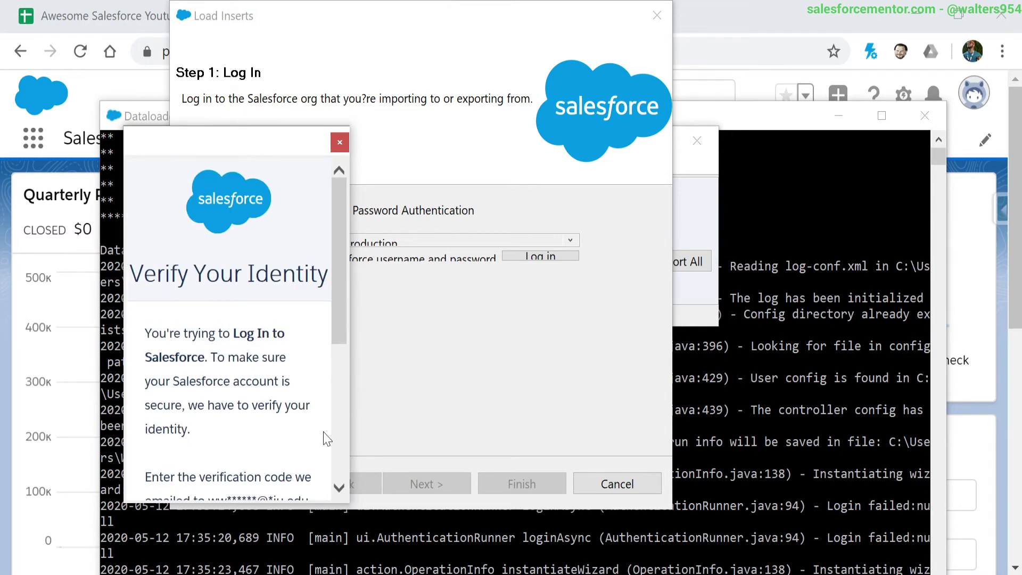
# - Enter the emailed verification code, allow Data Loader access, and continue to object selection
pyautogui.scroll(-2, 280, 342)
pyautogui.scroll(-1, 281, 342)
pyautogui.click(280, 342)
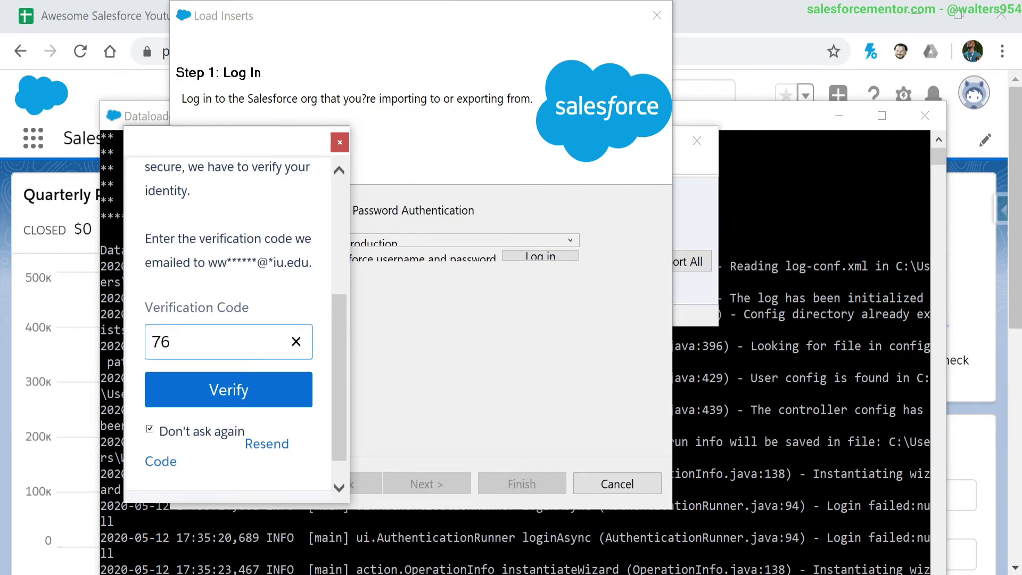
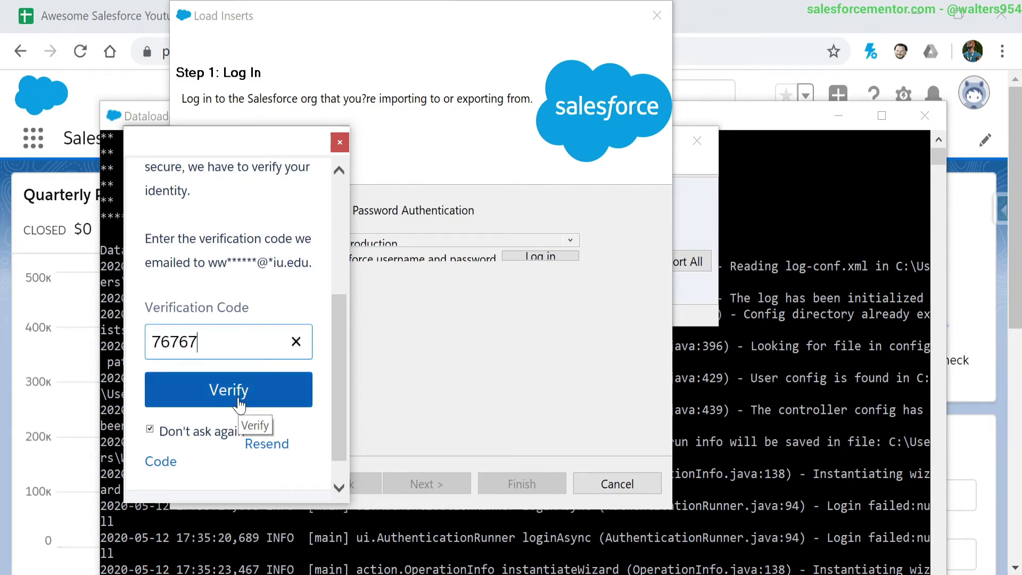
pyautogui.click(240, 404)
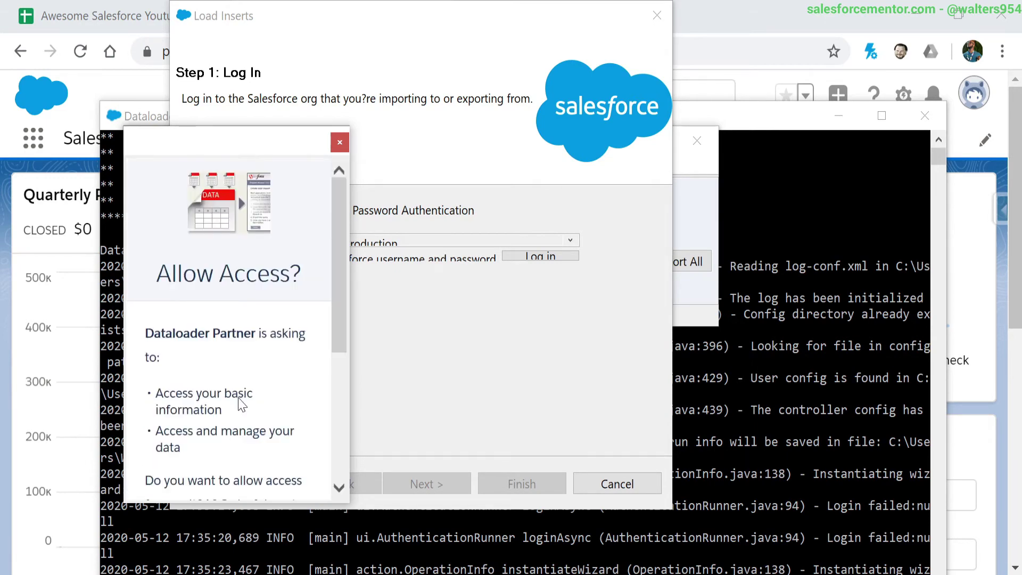
pyautogui.scroll(-5, 234, 372)
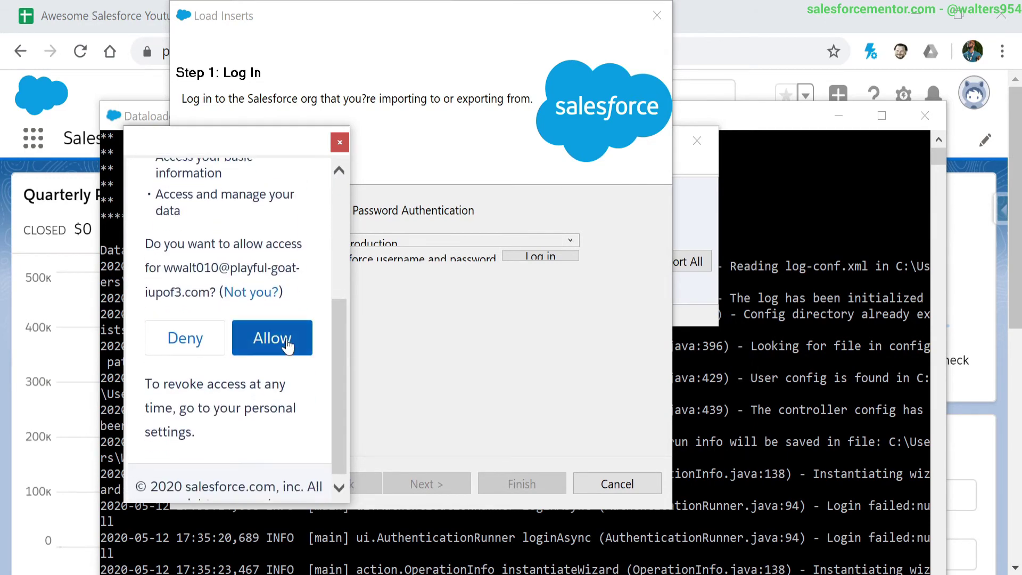
pyautogui.click(287, 343)
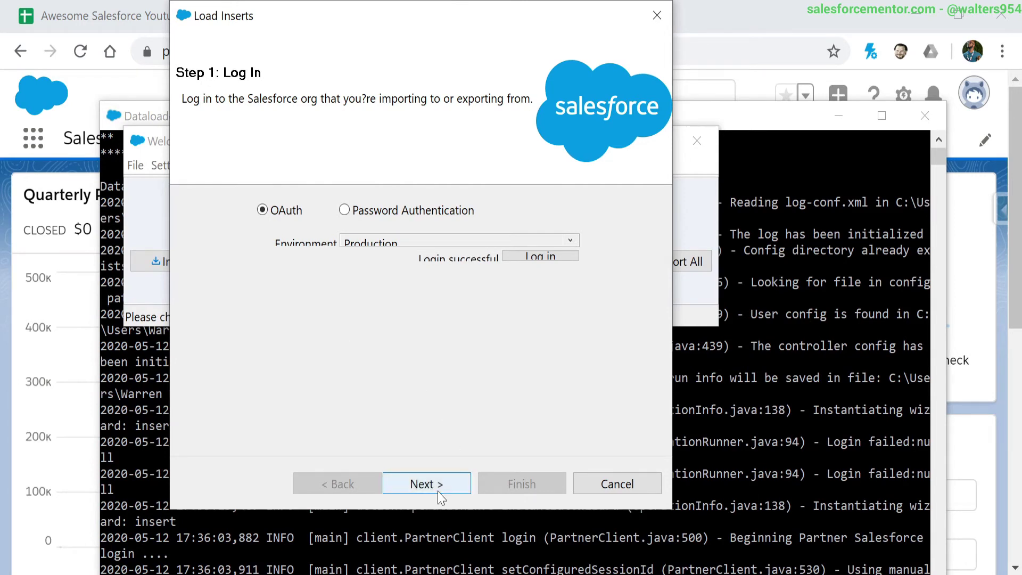
pyautogui.click(436, 484)
# - Choose Account and load the 4-record Awesome Salesforce Youtubers - Sheet1.csv from Downloads
pyautogui.click(275, 246)
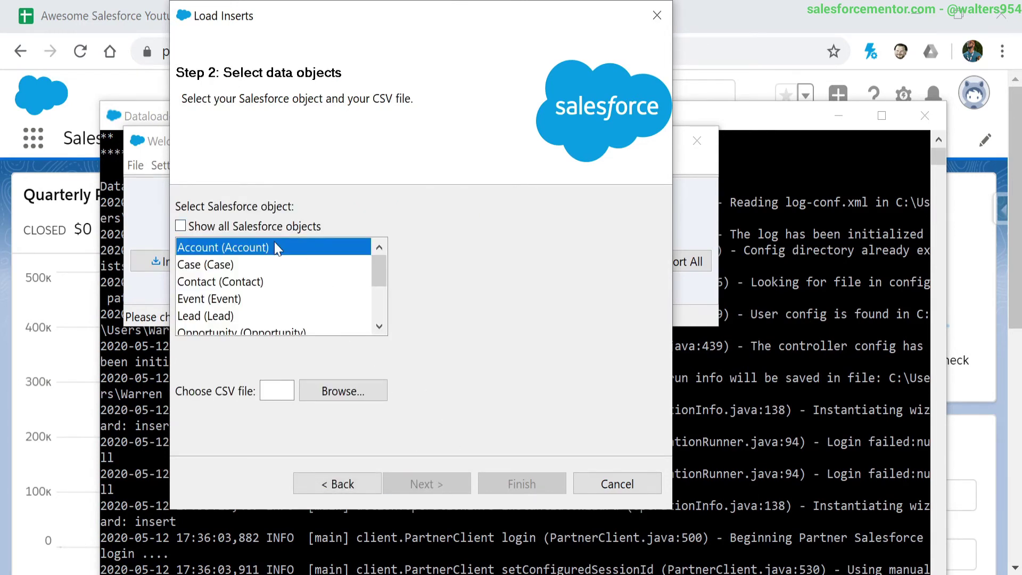
pyautogui.click(331, 402)
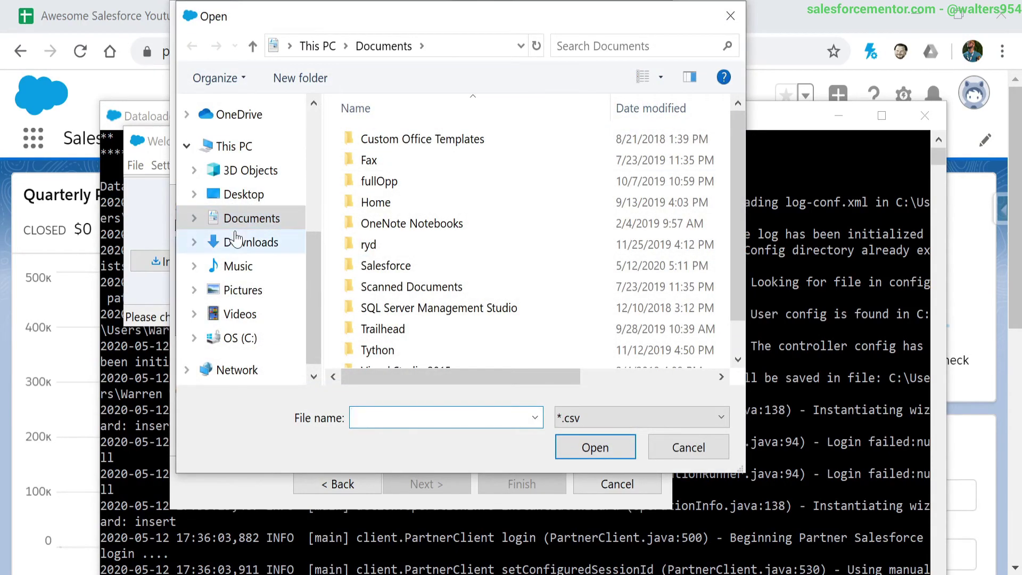
pyautogui.click(235, 242)
pyautogui.click(479, 178)
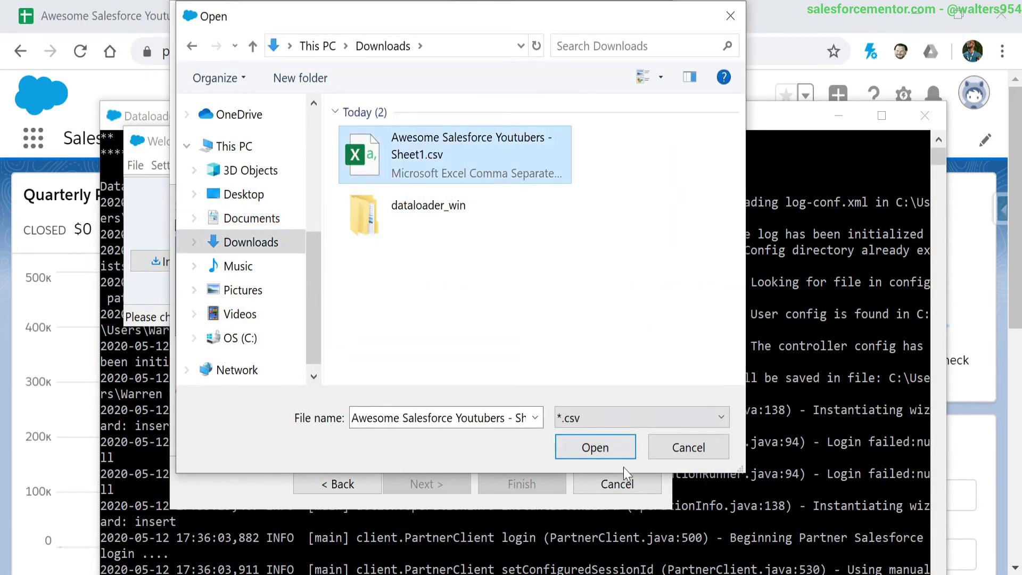
pyautogui.click(596, 449)
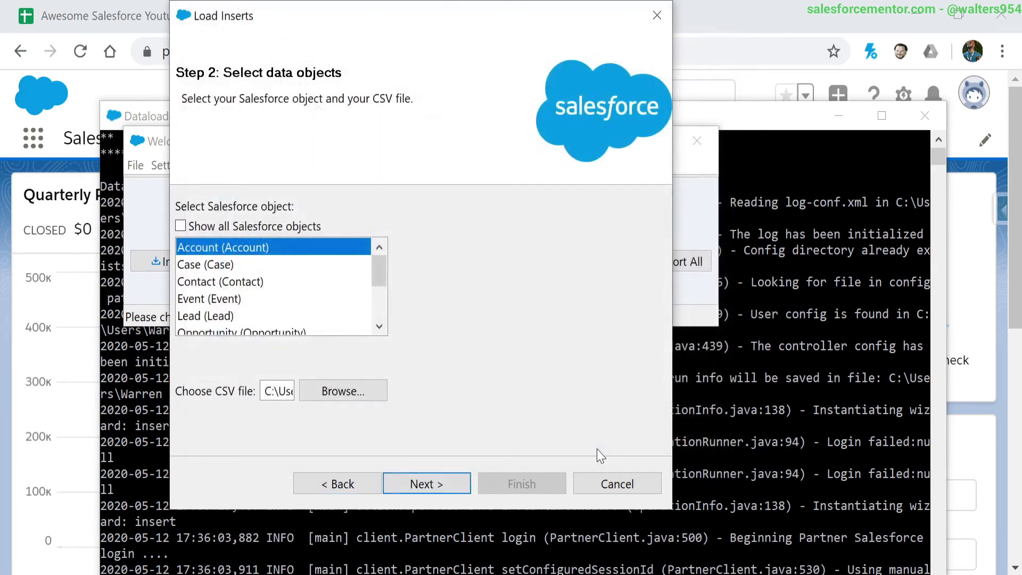
pyautogui.click(431, 483)
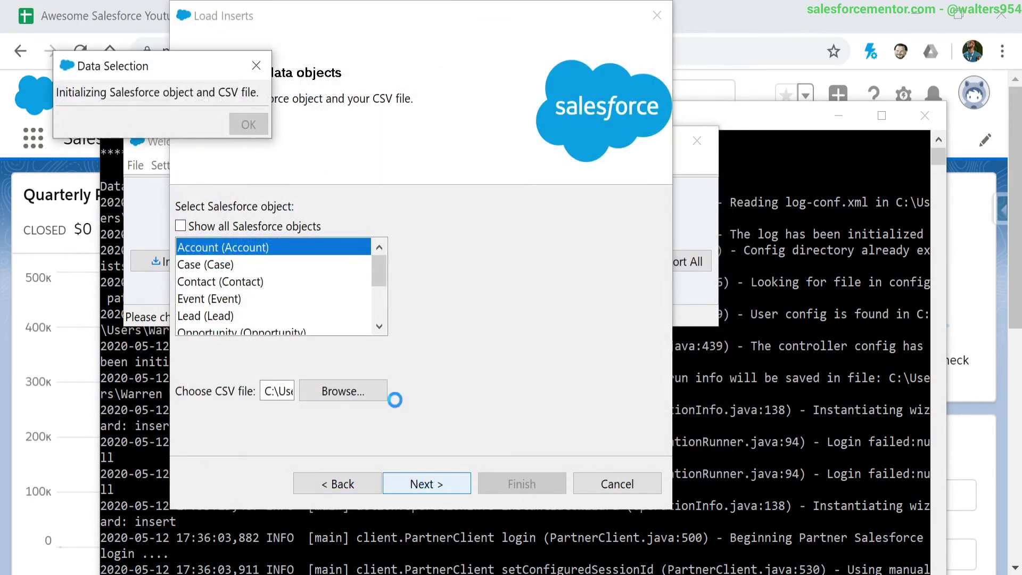
pyautogui.click(248, 141)
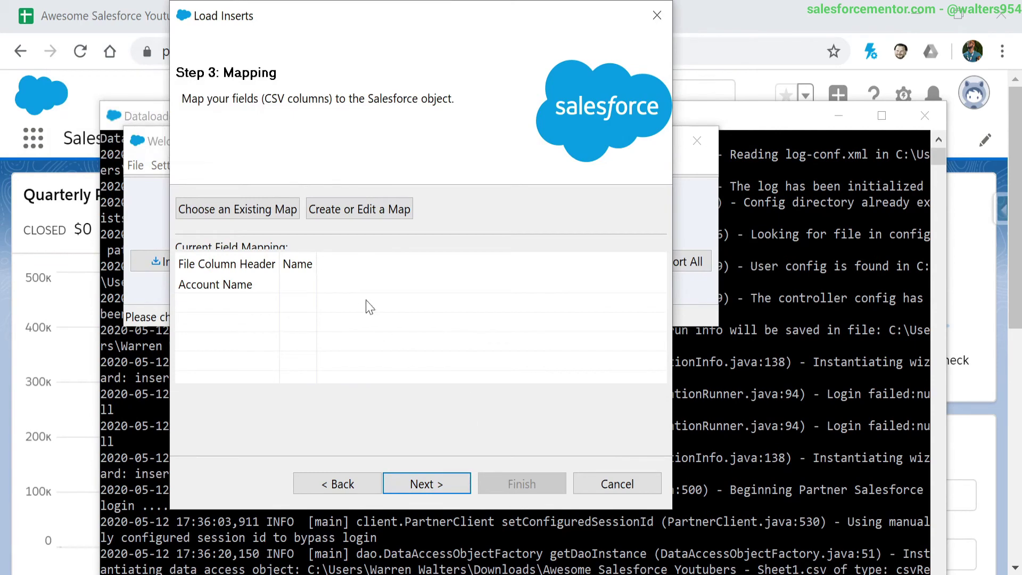
# - Auto-match fields so Account Name maps to Name, then advance to the Finish step
pyautogui.click(346, 218)
pyautogui.click(269, 150)
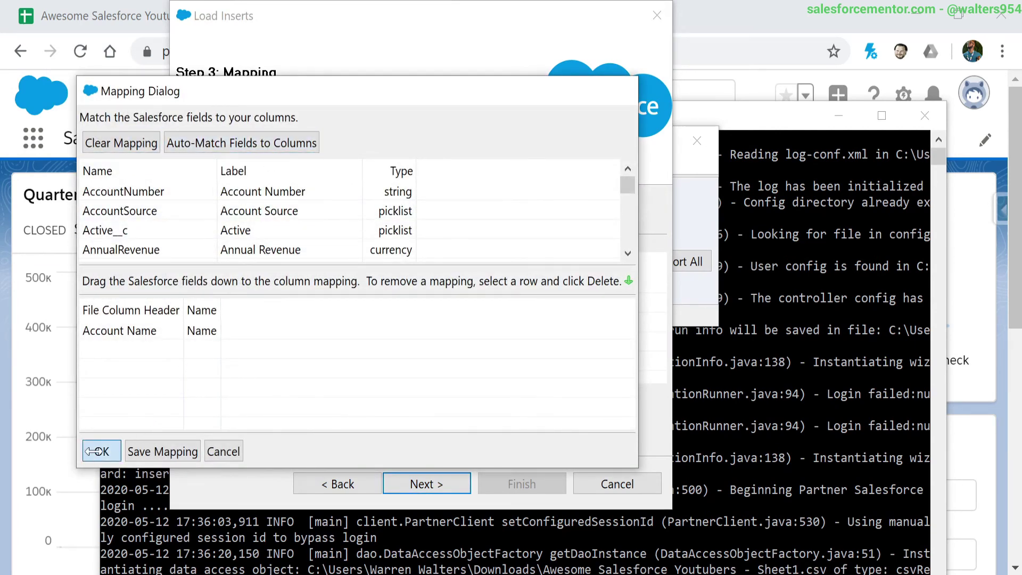
pyautogui.click(102, 451)
pyautogui.click(458, 481)
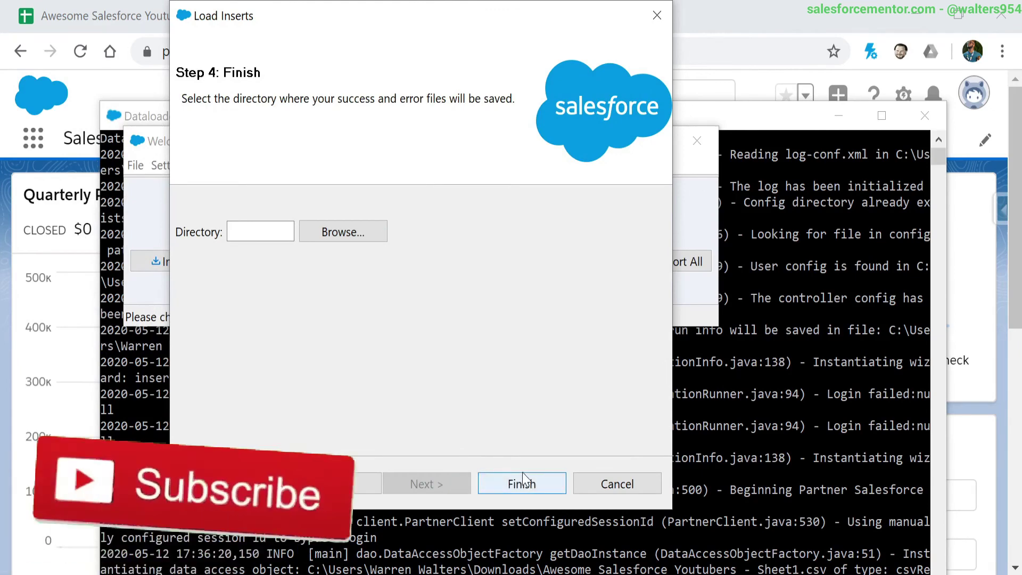
# - Attempt to finish without an output directory and dismiss the invalid-directory error
pyautogui.click(353, 231)
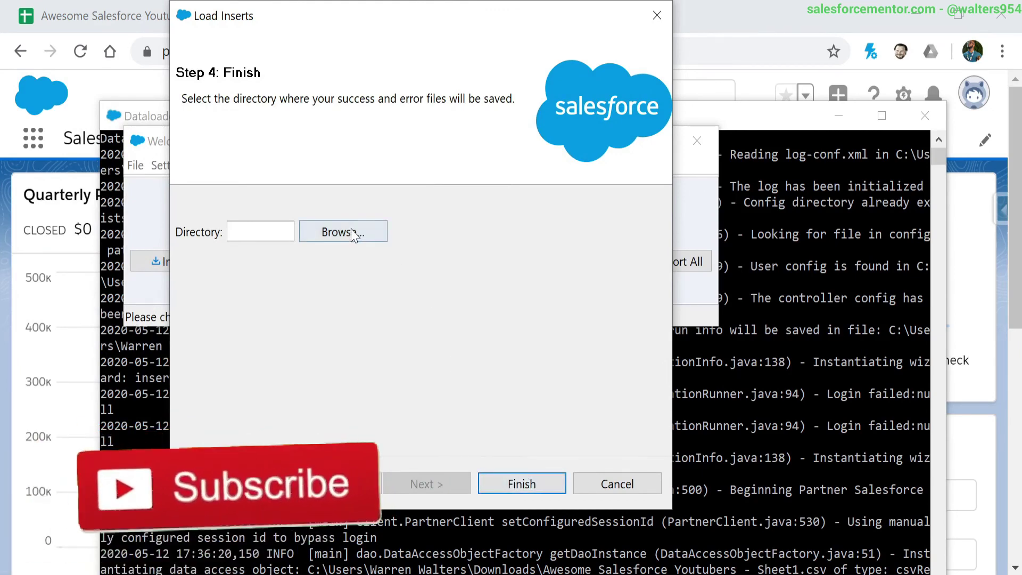
pyautogui.click(563, 488)
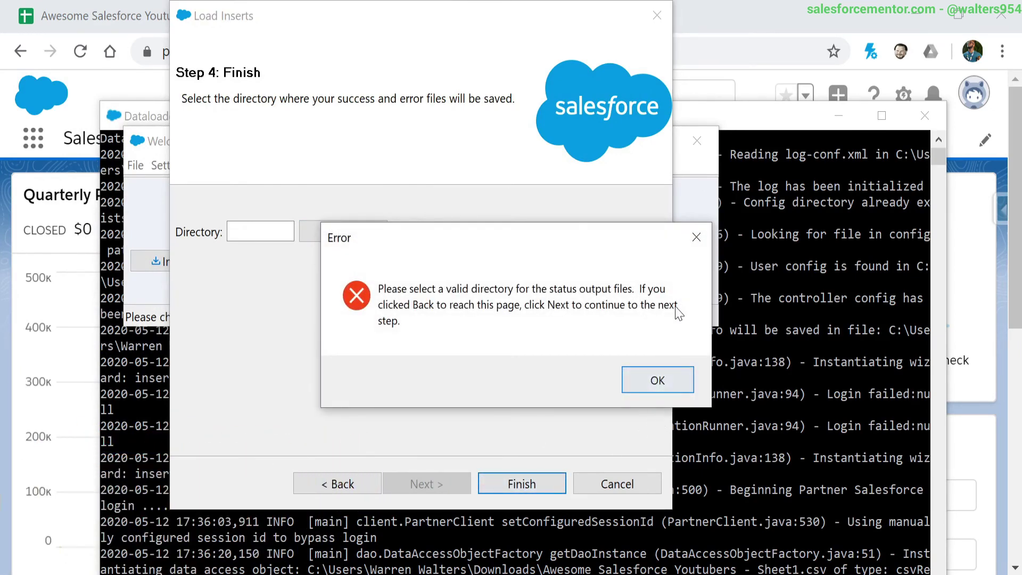
pyautogui.click(654, 380)
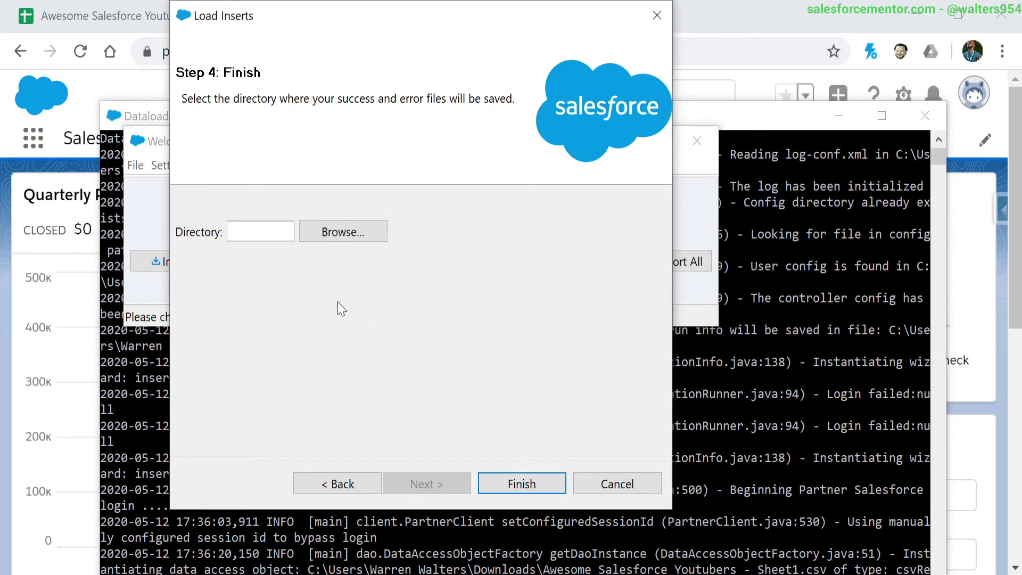
# - Create a new Data Loader folder inside the Salesforce folder
pyautogui.click(342, 231)
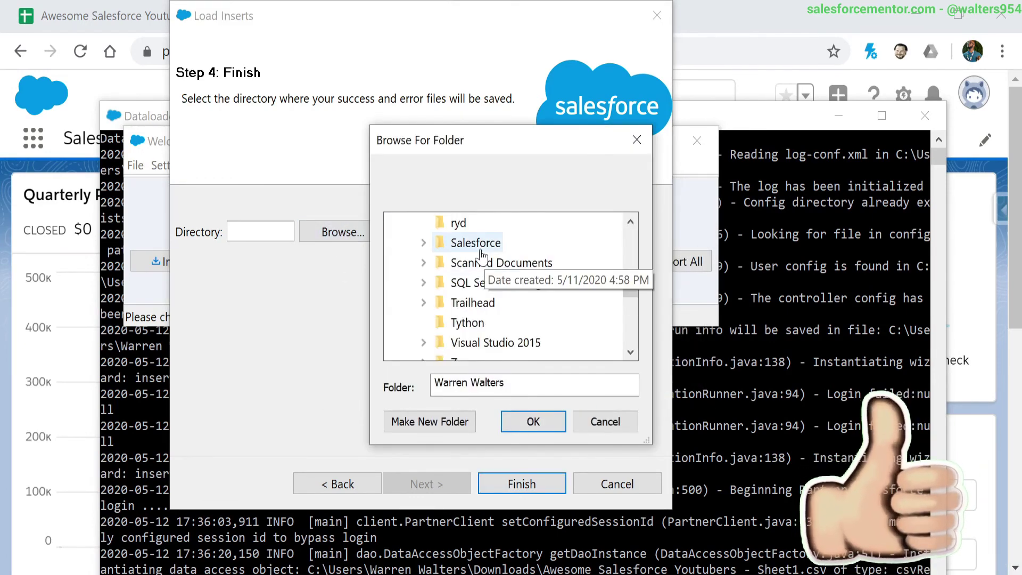
pyautogui.doubleClick(479, 246)
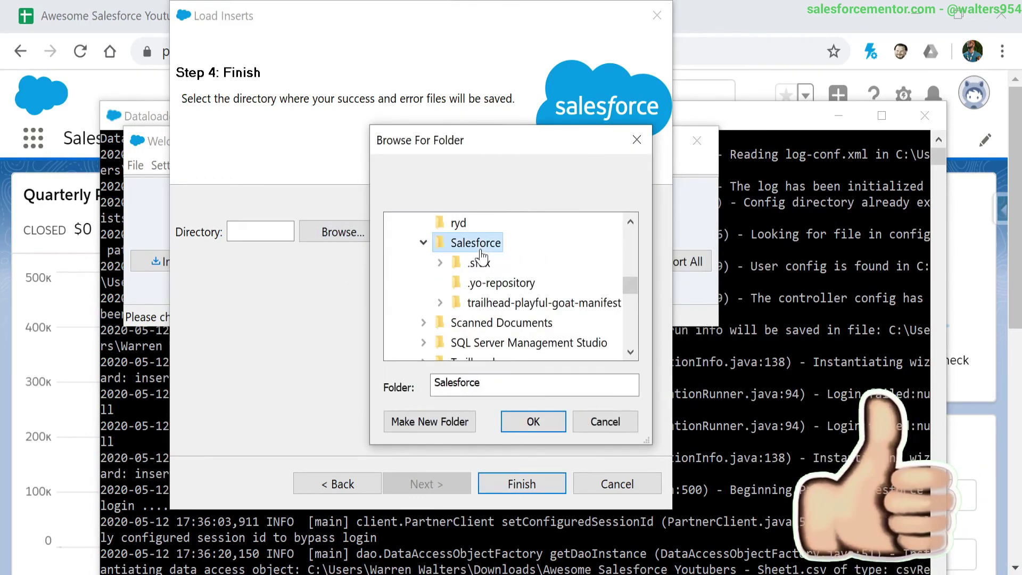
pyautogui.click(442, 417)
pyautogui.write('Dataload')
pyautogui.press('BackSpace')
pyautogui.press('BackSpace')
pyautogui.press('BackSpace')
pyautogui.press('BackSpace')
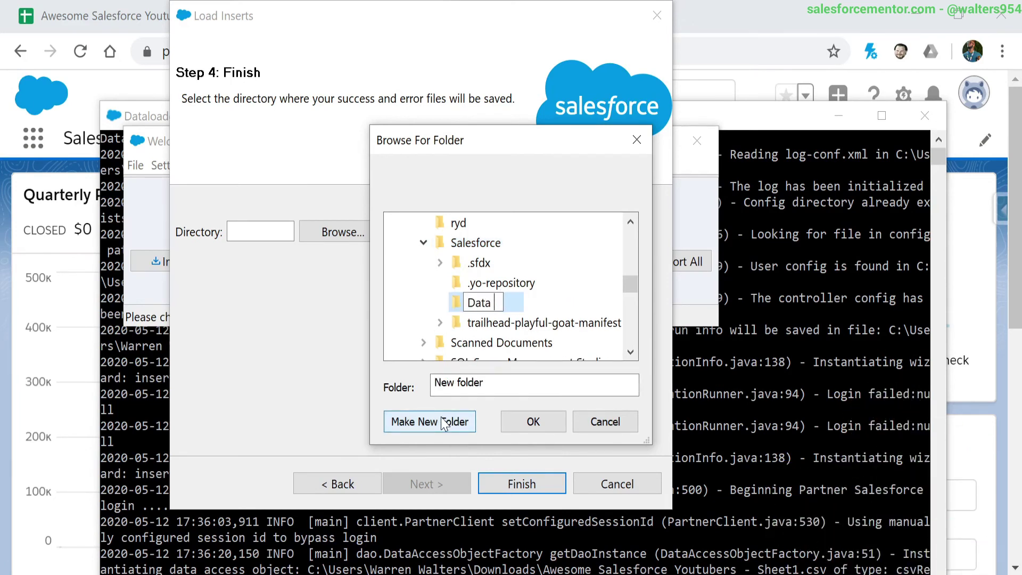
pyautogui.write('Loader')
pyautogui.press('Return')
# - Create an Output folder in Data Loader as the results directory and start the insert
pyautogui.click(433, 421)
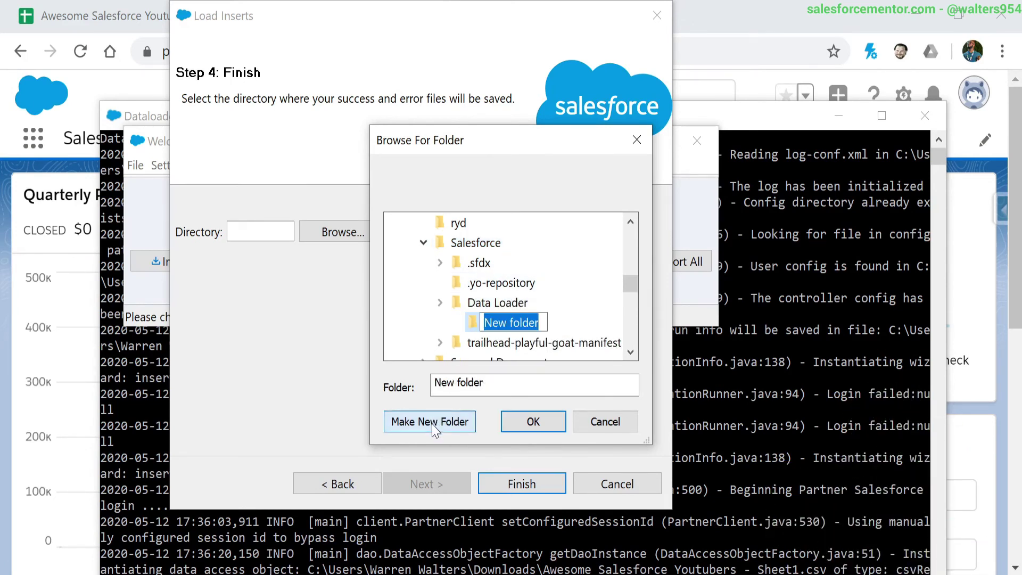
pyautogui.write('Output')
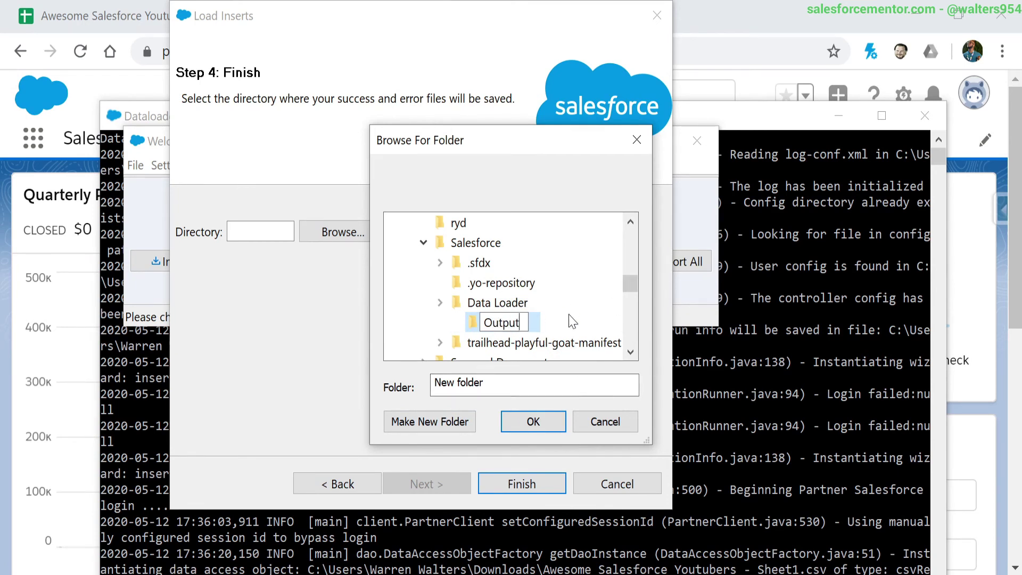
pyautogui.press('Return')
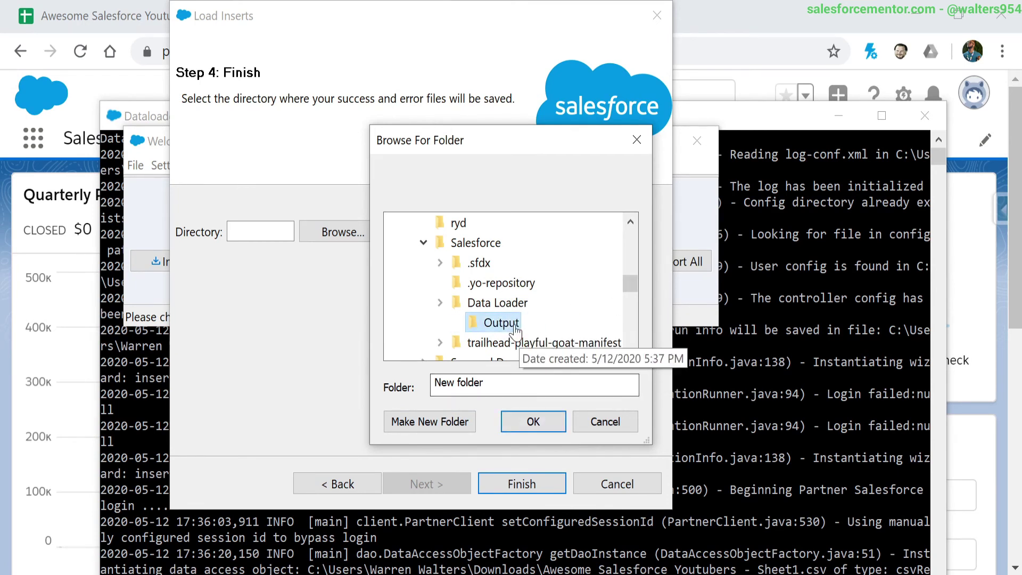
pyautogui.click(532, 422)
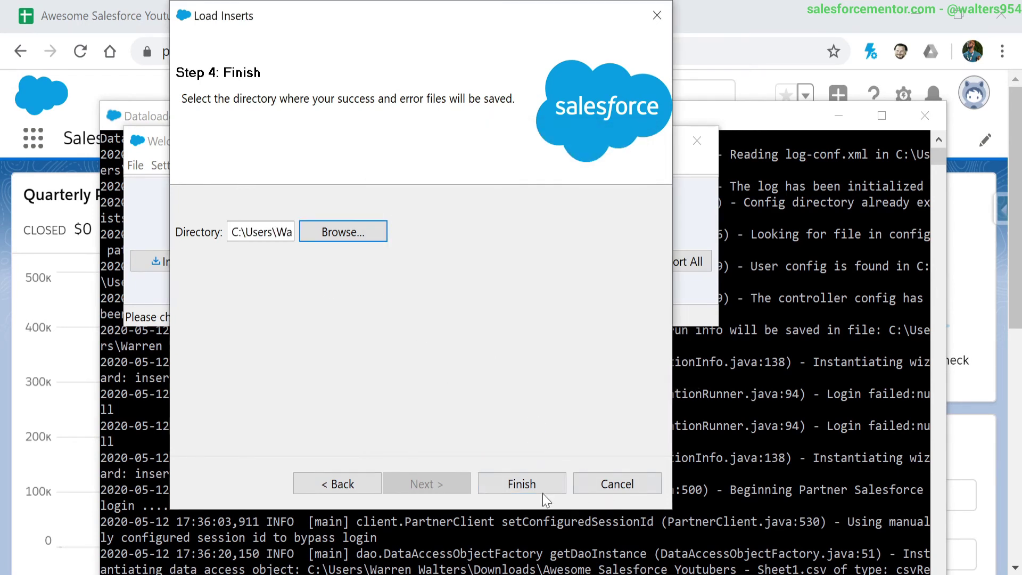
pyautogui.click(541, 488)
# - Confirm the insert, review the 4 successfully inserted rows, and close the result dialogs
pyautogui.click(570, 368)
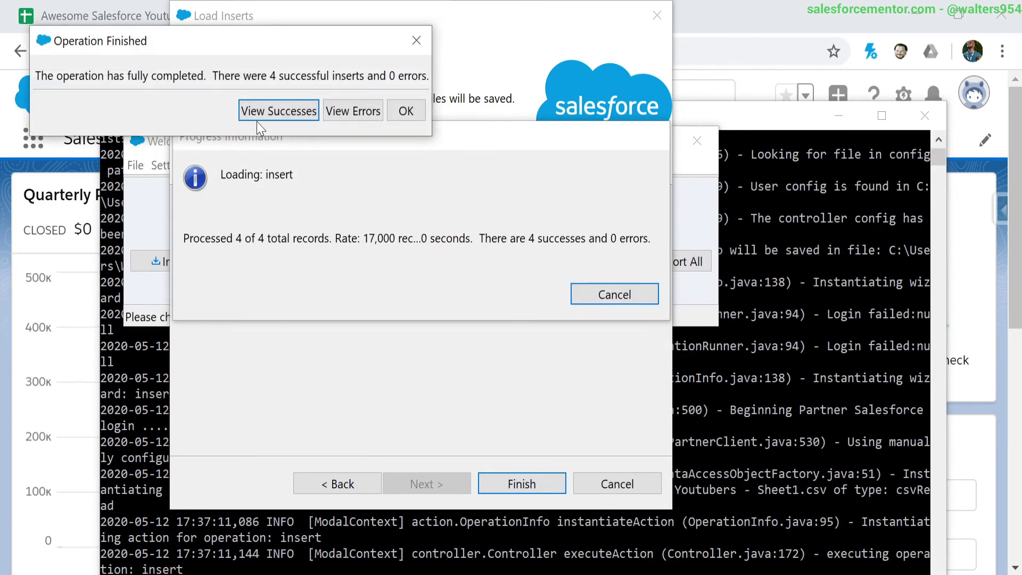
pyautogui.click(260, 113)
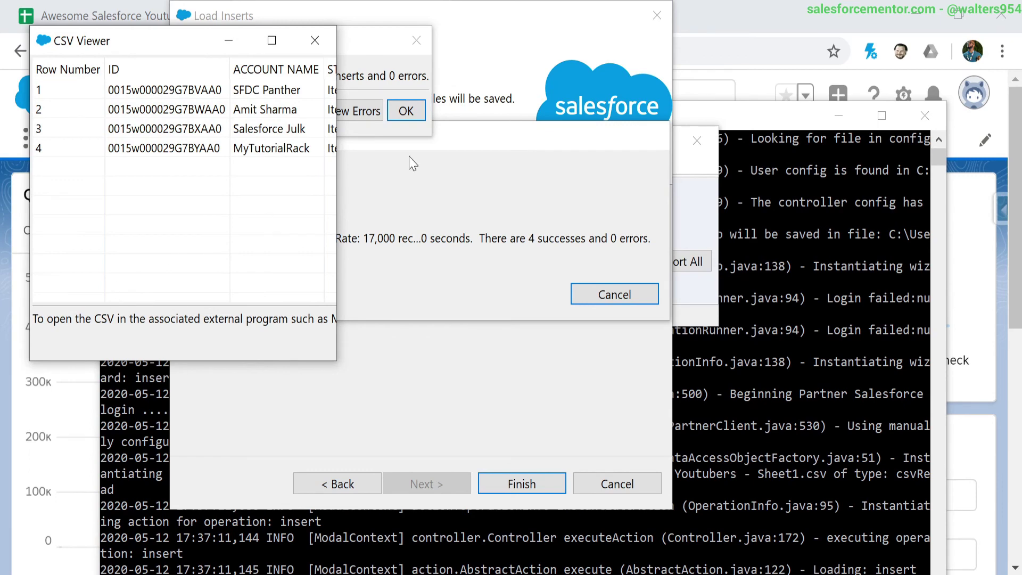
pyautogui.click(322, 39)
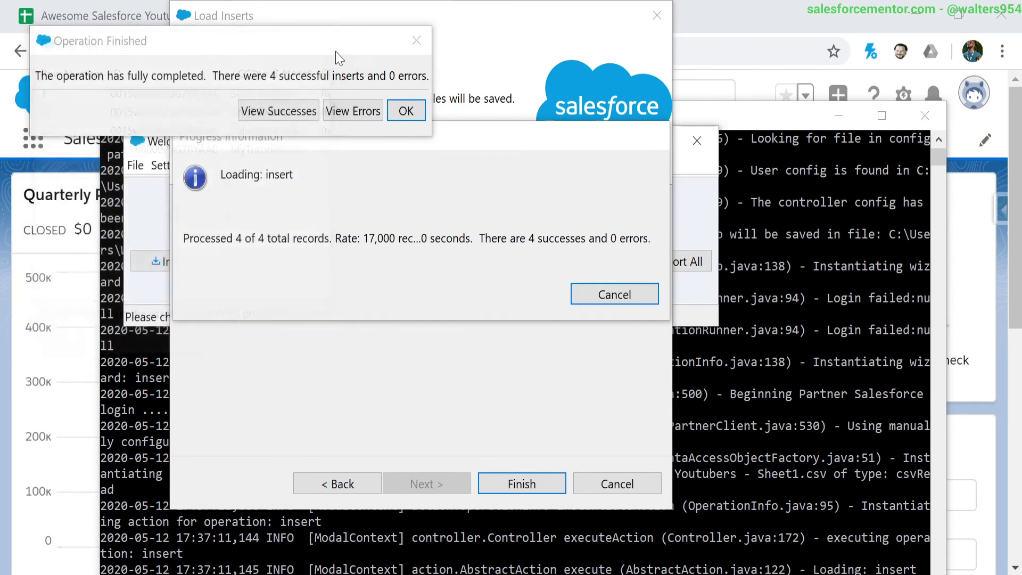
pyautogui.click(405, 112)
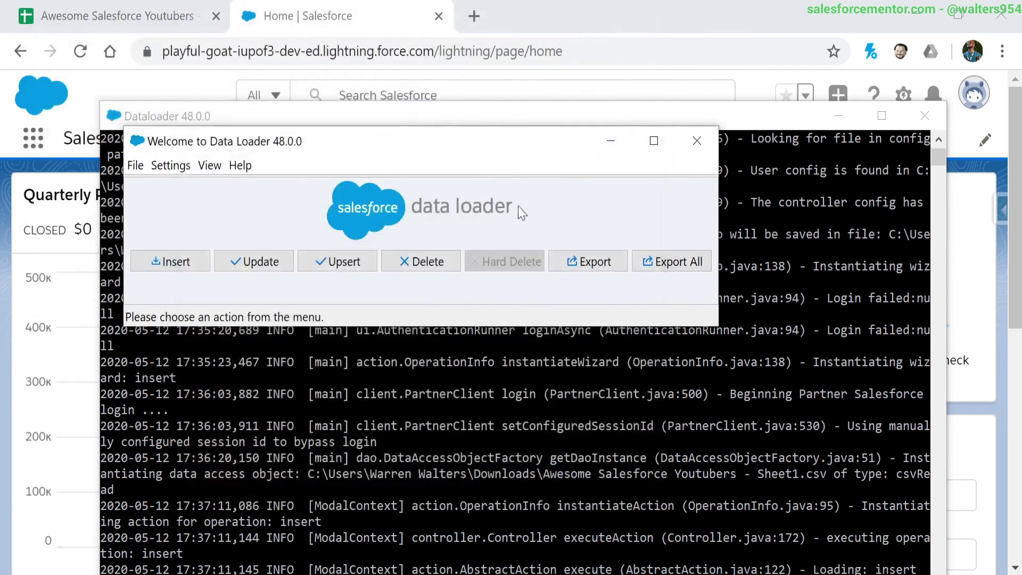
# - Open the Accounts tab in Salesforce and show the All Accounts list view
pyautogui.click(515, 1)
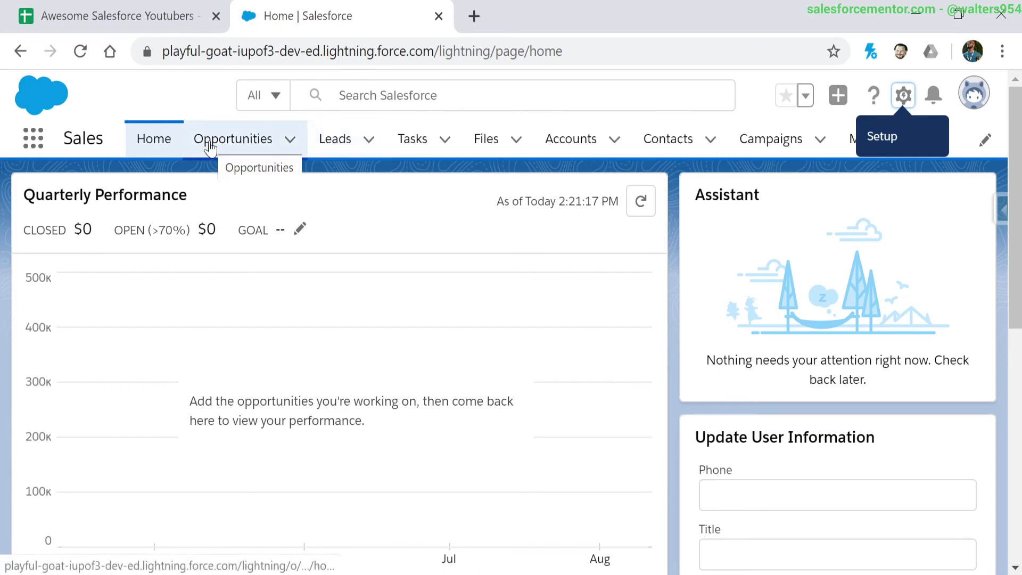
pyautogui.click(557, 154)
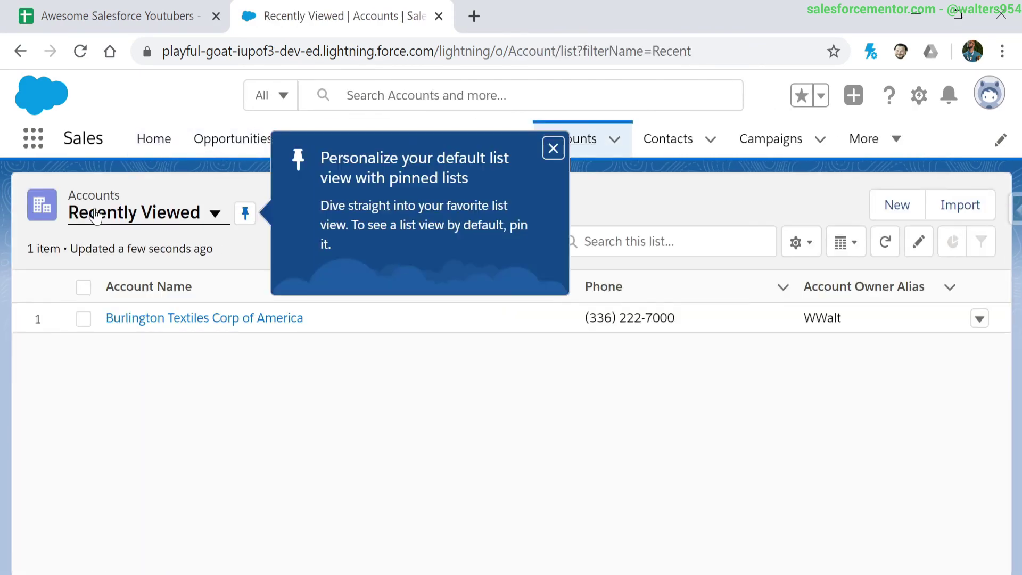
pyautogui.click(95, 215)
pyautogui.click(119, 278)
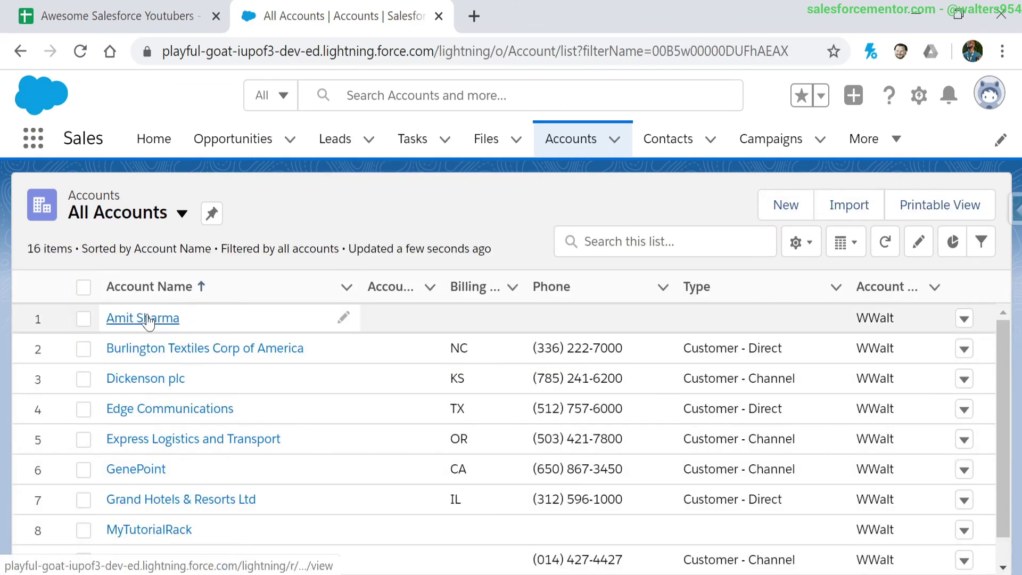
pyautogui.scroll(-3, 319, 391)
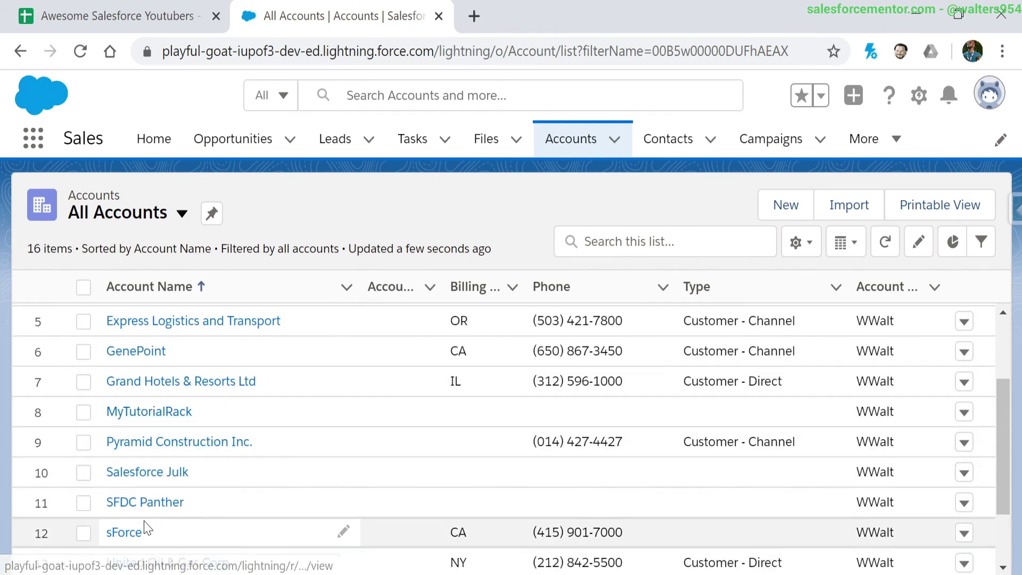
# - Switch the Accounts list view to New This Week to see the four inserted accounts
pyautogui.click(99, 218)
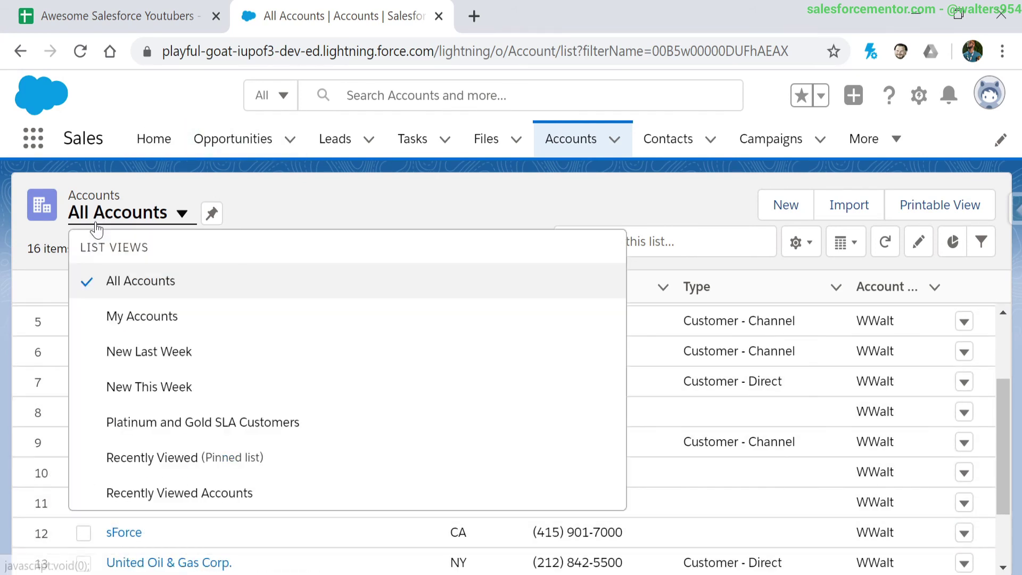
pyautogui.click(131, 464)
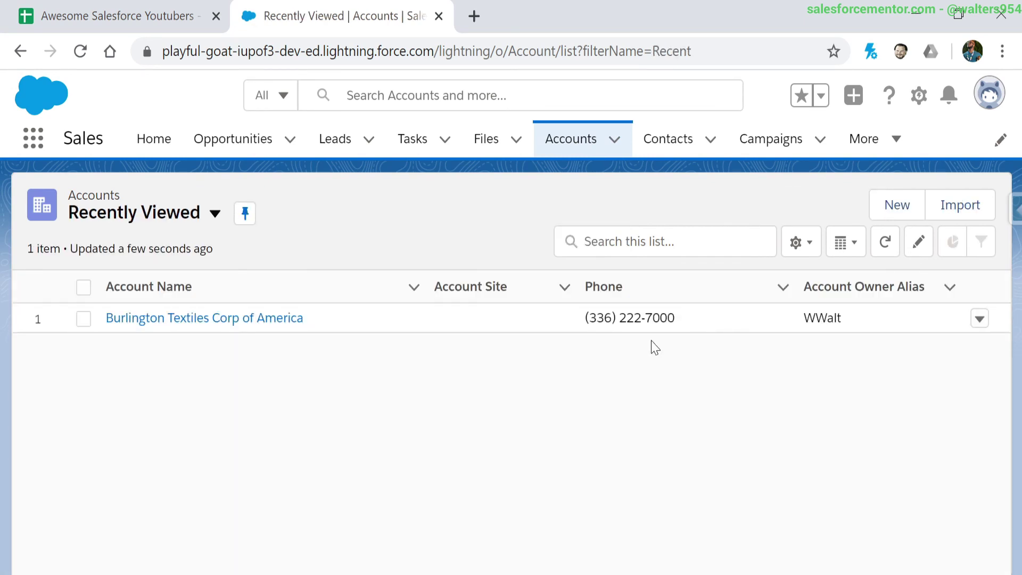
pyautogui.click(128, 211)
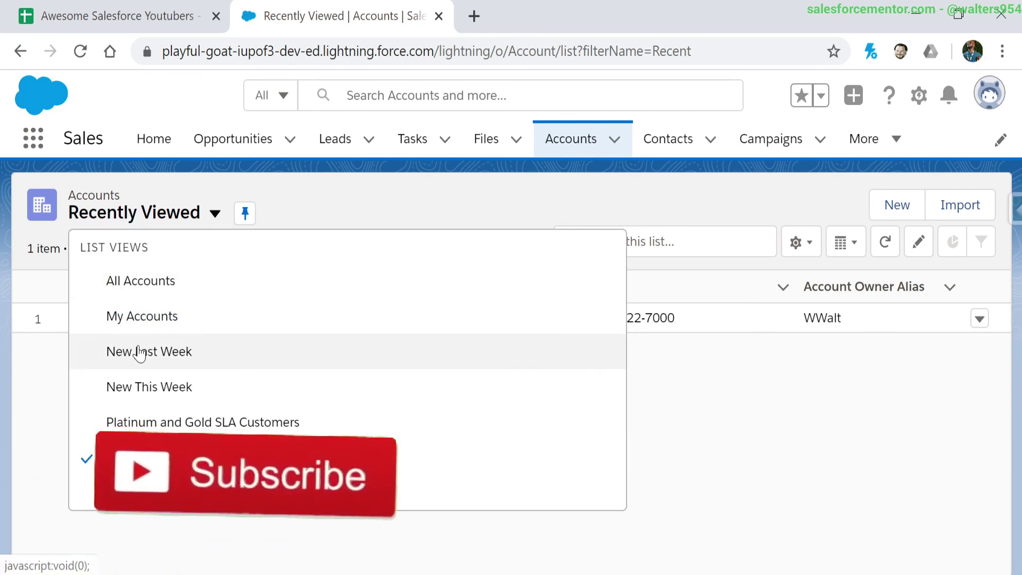
pyautogui.click(136, 385)
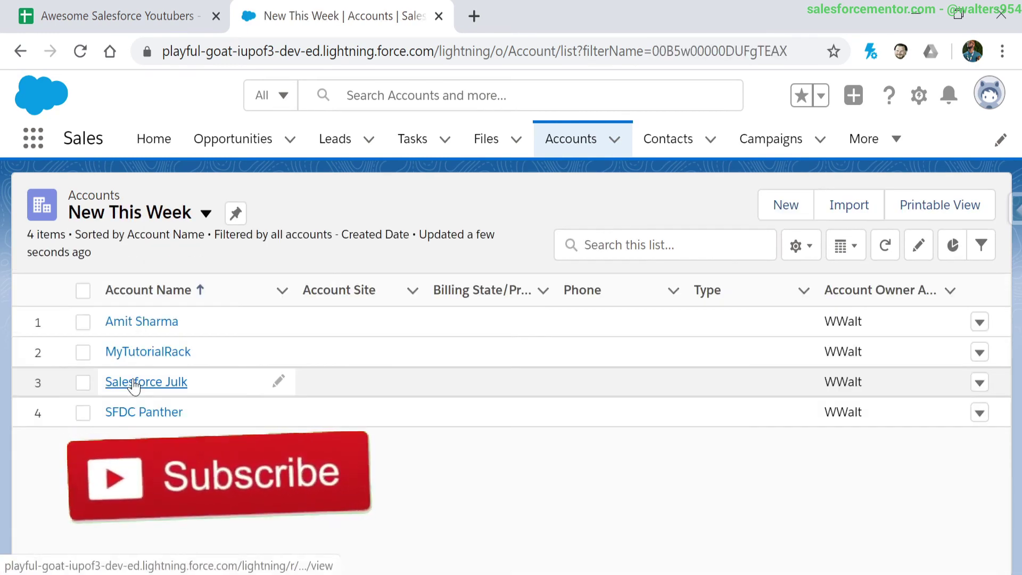